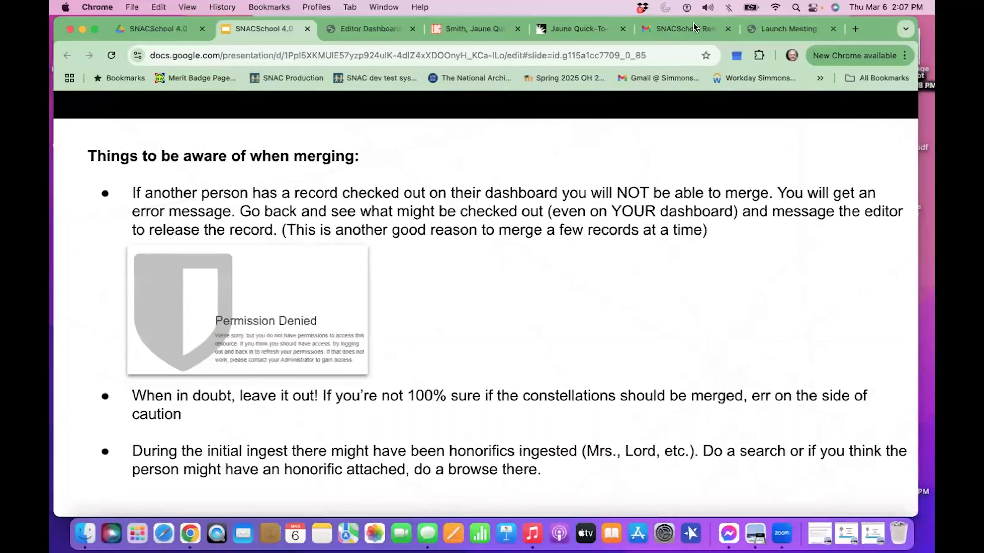
Switch to the SNAC editor dashboard and open the browse page for constellations.
{"action": "left_click", "coordinate": [387, 32]}
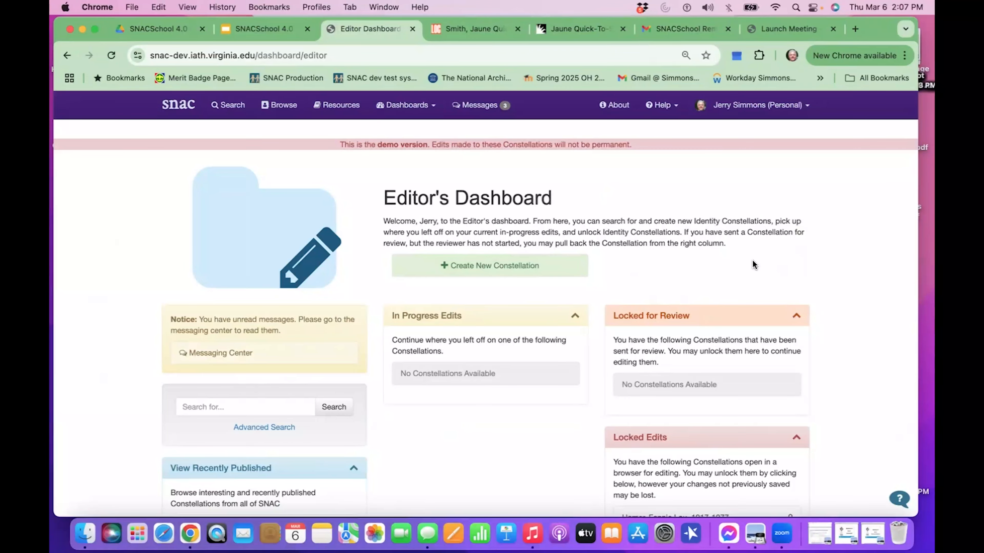
{"action": "scroll", "coordinate": [752, 265], "scroll_direction": "down", "scroll_amount": 2}
{"action": "scroll", "coordinate": [752, 266], "scroll_direction": "up", "scroll_amount": 2}
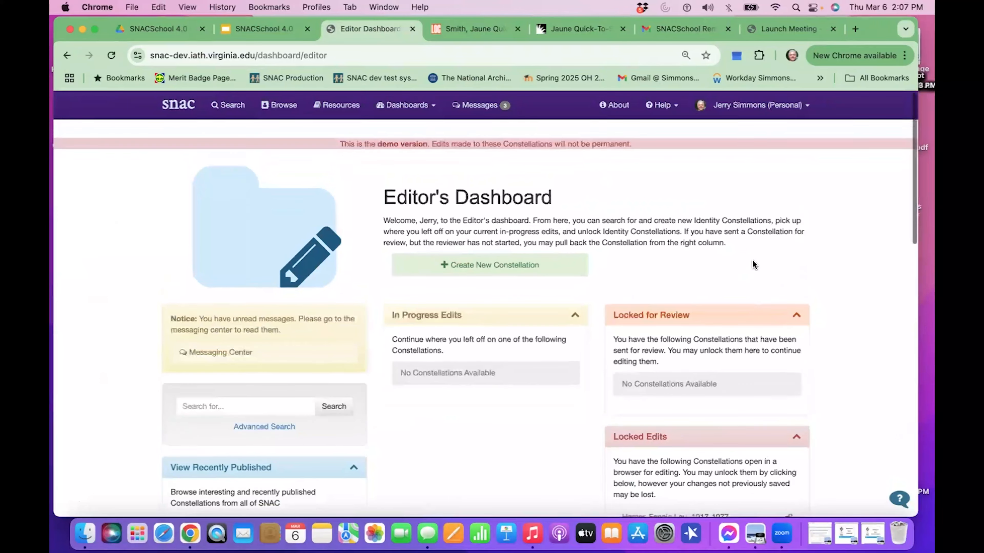
{"action": "left_click", "coordinate": [294, 111]}
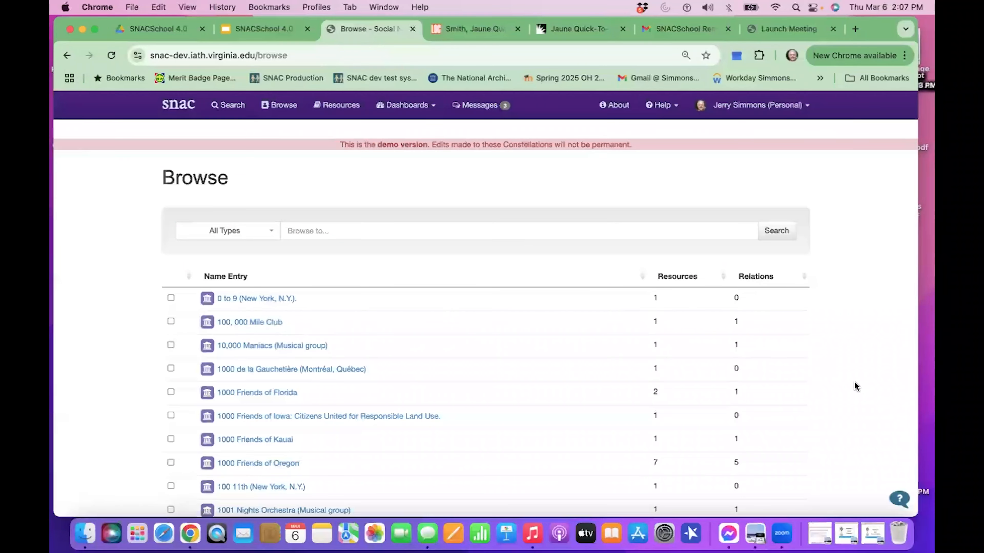
Browse the name entries of all types for "Quick Step" and look through the surrounding entries.
{"action": "left_click", "coordinate": [333, 230]}
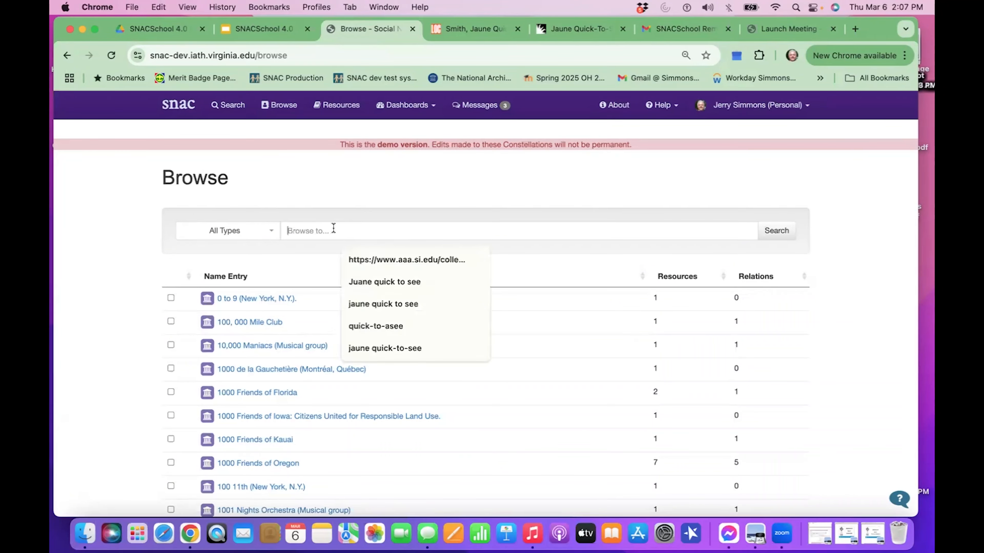
{"action": "type", "text": "Quick Step"}
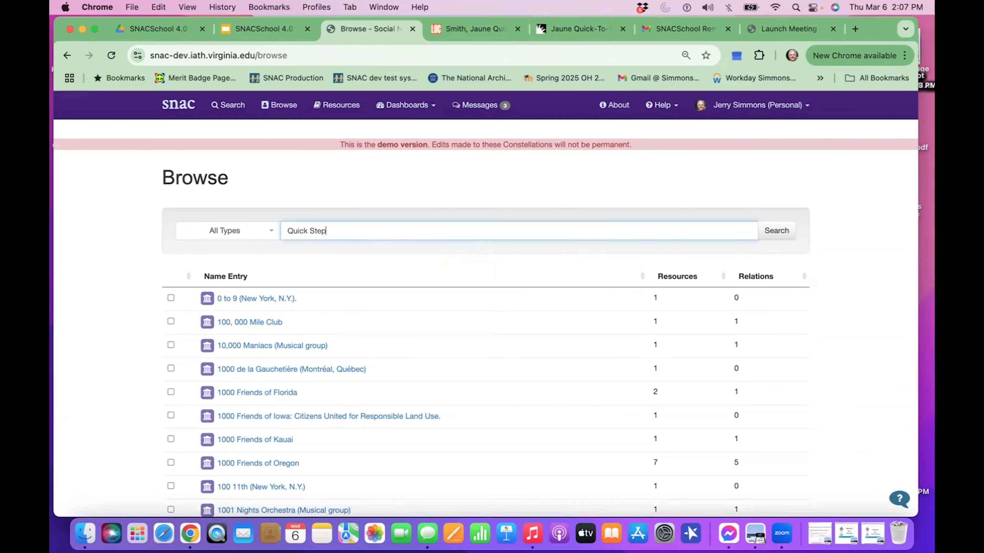
{"action": "key", "text": "Return"}
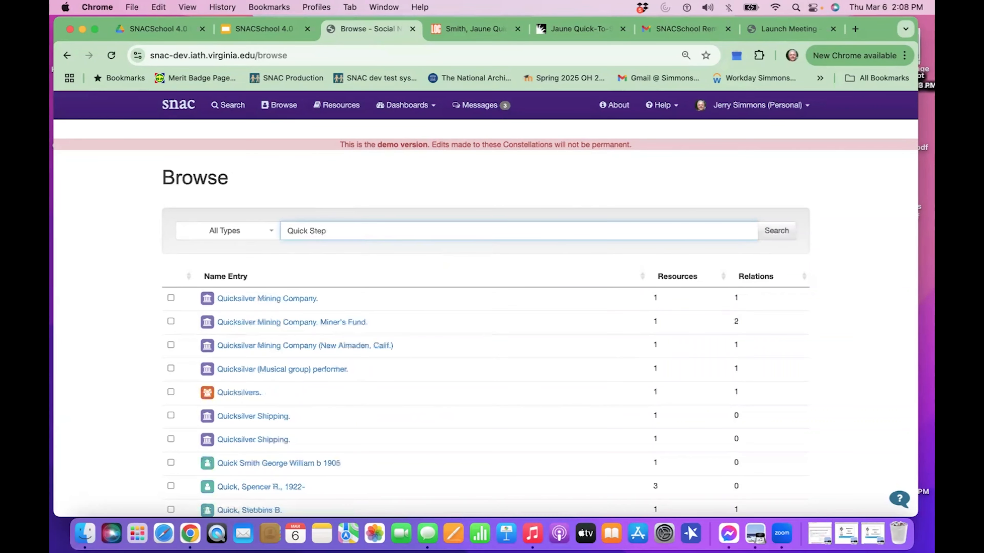
{"action": "scroll", "coordinate": [345, 327], "scroll_direction": "down", "scroll_amount": 3}
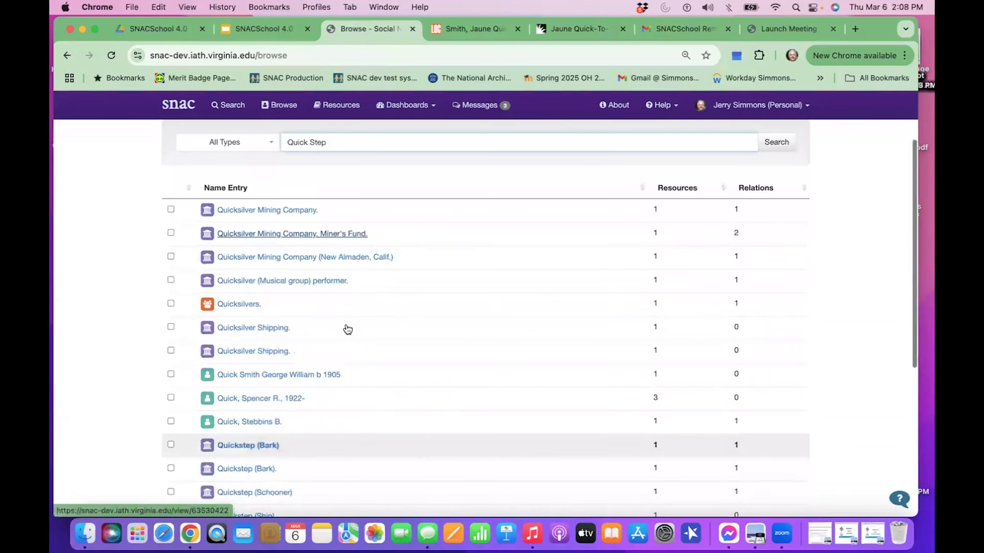
{"action": "scroll", "coordinate": [347, 329], "scroll_direction": "down", "scroll_amount": 1}
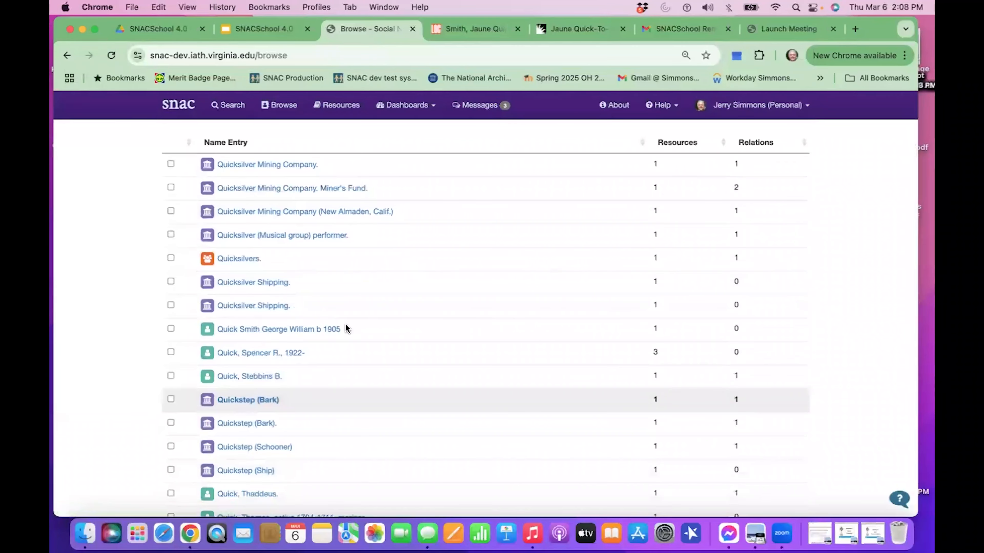
{"action": "scroll", "coordinate": [298, 322], "scroll_direction": "up", "scroll_amount": 1}
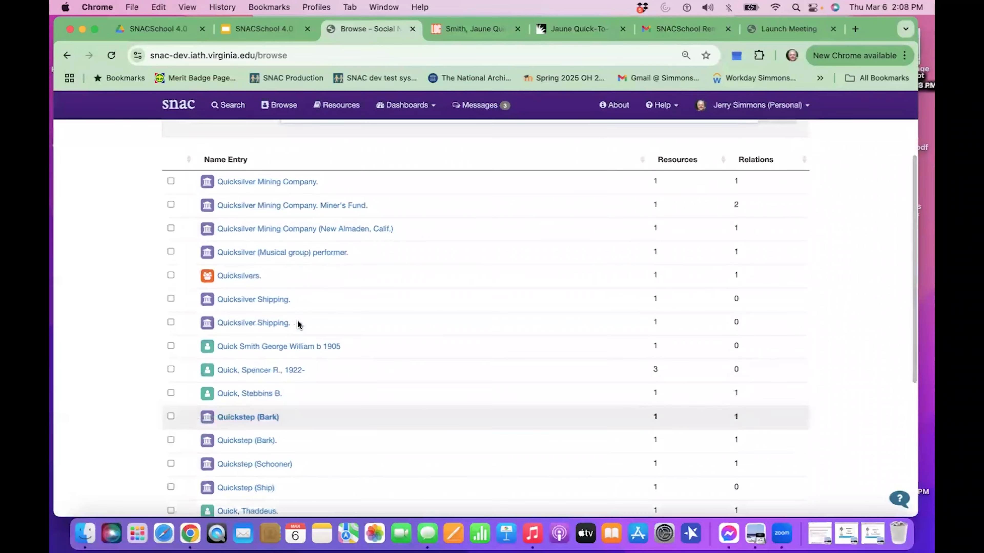
Restrict the "Quick Step" browse to the Corporate Body entity type and run it again.
{"action": "scroll", "coordinate": [296, 323], "scroll_direction": "up", "scroll_amount": 2}
{"action": "left_click", "coordinate": [241, 159]}
{"action": "left_click", "coordinate": [241, 211]}
{"action": "left_click", "coordinate": [768, 156]}
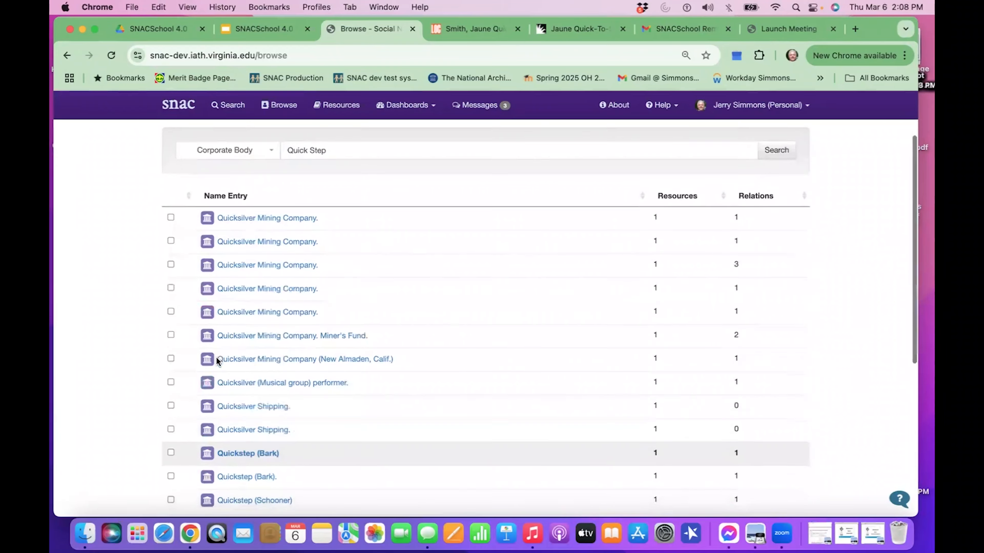
Select the two duplicate constellations "Quickstep (Bark)" and "Quickstep (Bark)." among the corporate bodies.
{"action": "scroll", "coordinate": [217, 361], "scroll_direction": "down", "scroll_amount": 2}
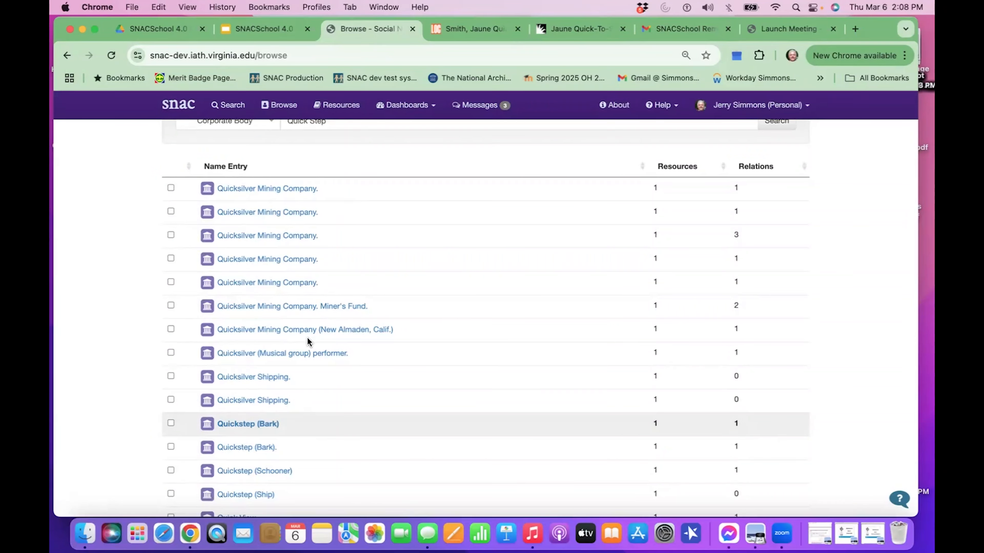
{"action": "scroll", "coordinate": [329, 388], "scroll_direction": "down", "scroll_amount": 2}
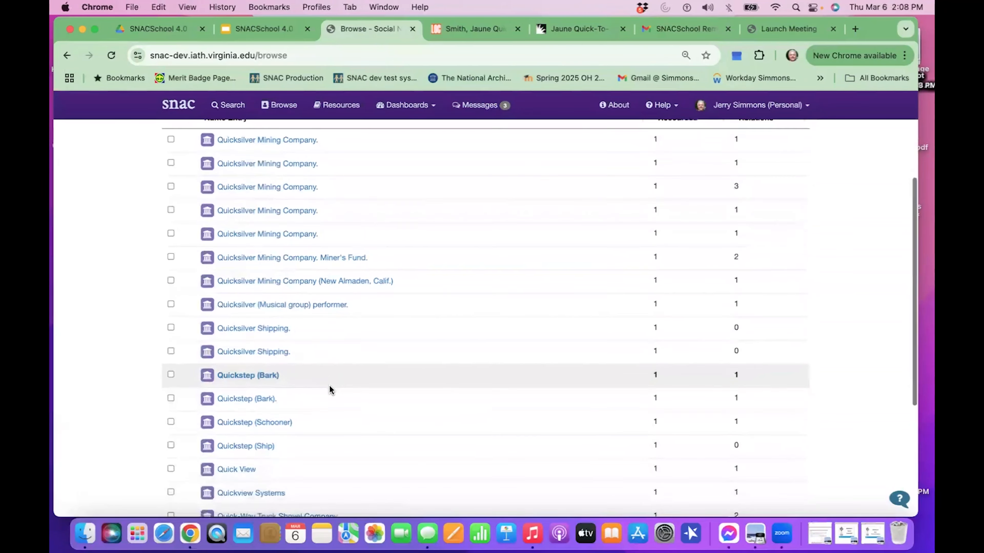
{"action": "scroll", "coordinate": [329, 386], "scroll_direction": "down", "scroll_amount": 1}
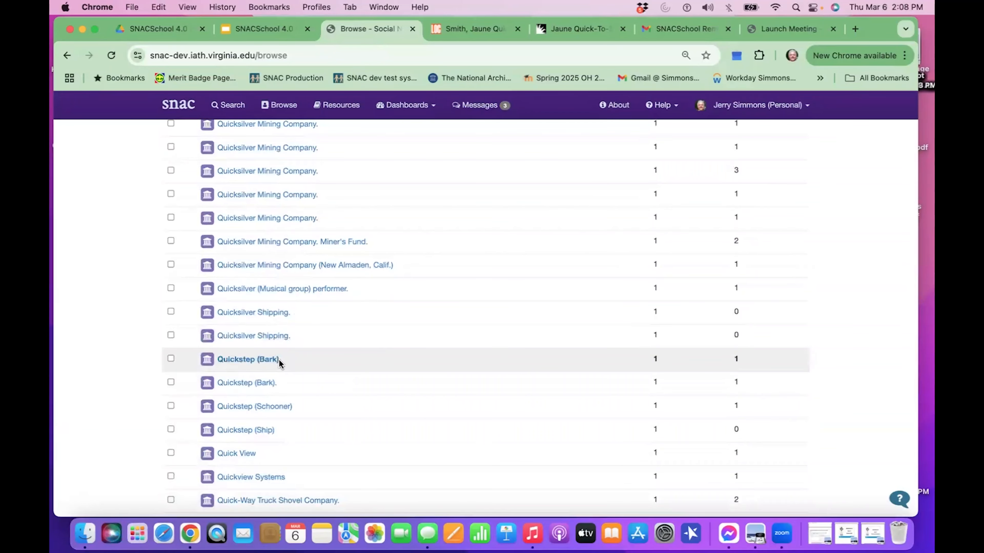
{"action": "left_click", "coordinate": [170, 359]}
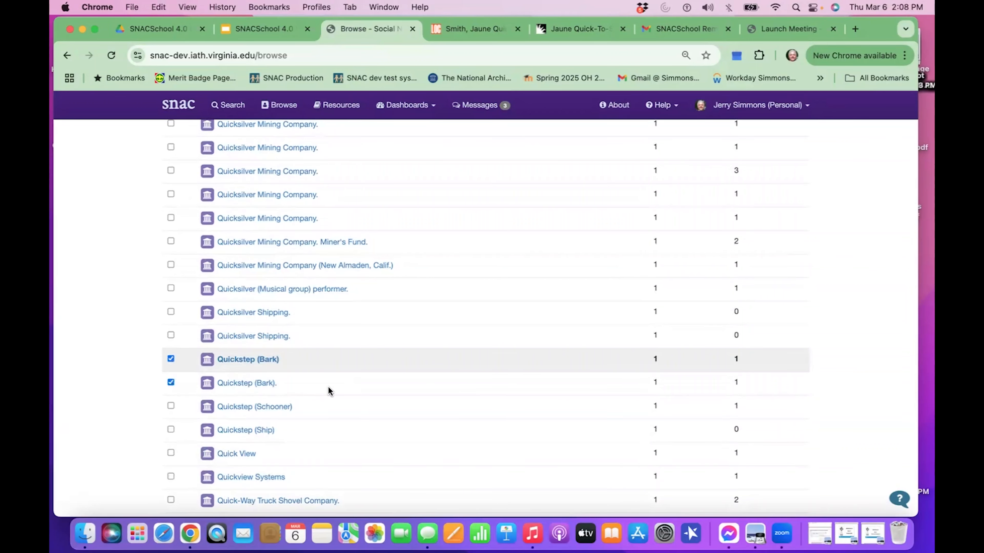
Auto-merge the two selected Quickstep (Bark) constellations and confirm the merge.
{"action": "scroll", "coordinate": [328, 387], "scroll_direction": "up", "scroll_amount": 3}
{"action": "scroll", "coordinate": [328, 386], "scroll_direction": "up", "scroll_amount": 1}
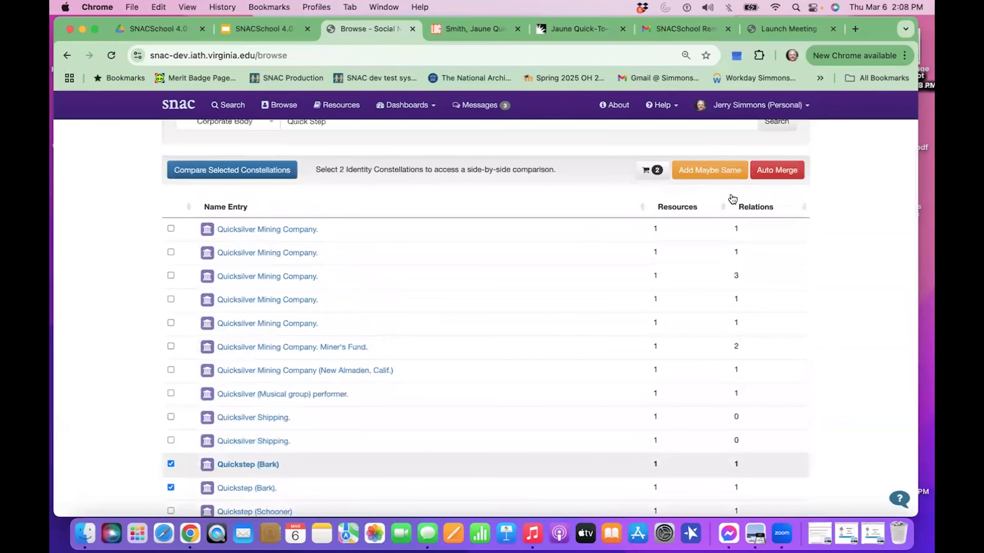
{"action": "left_click", "coordinate": [773, 172]}
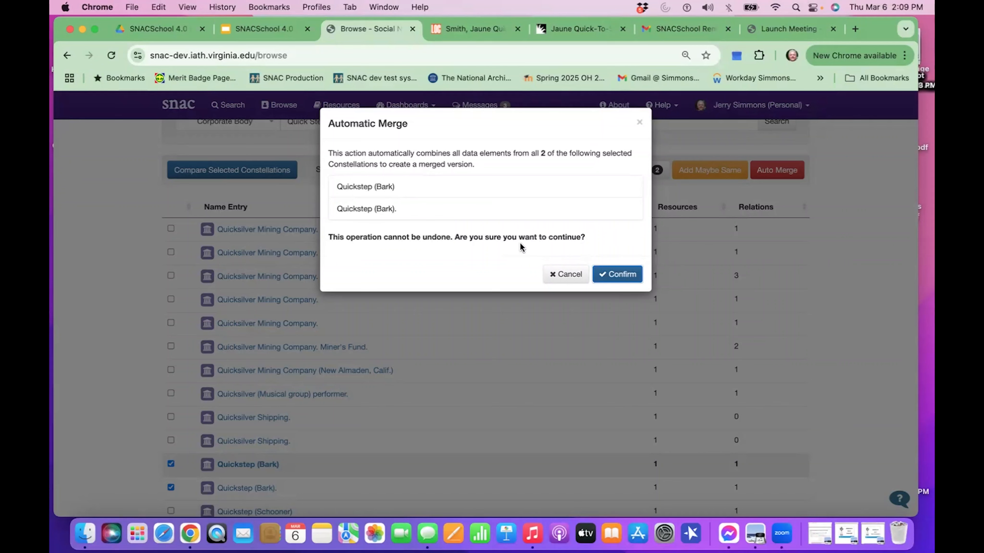
{"action": "left_click", "coordinate": [619, 275]}
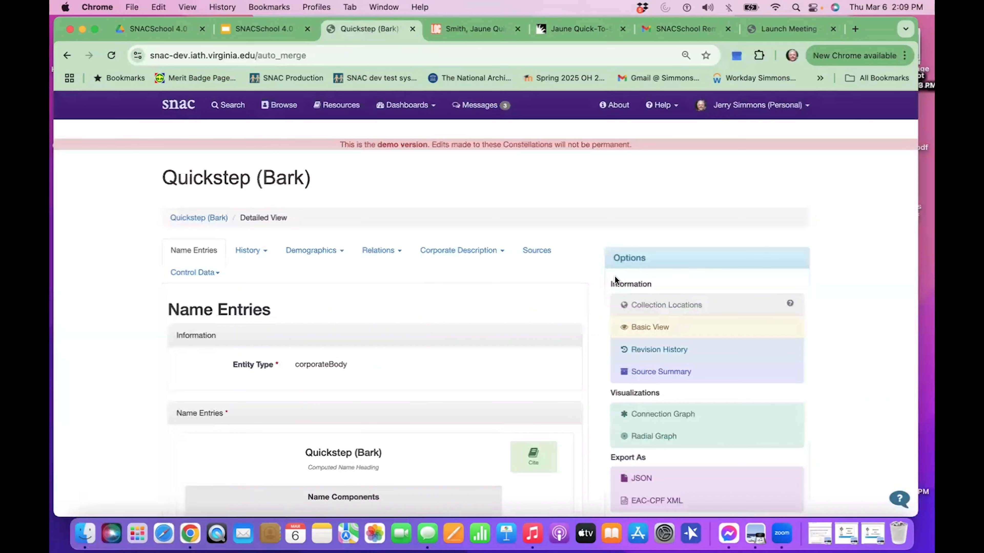
Review the name entries of the merged Quickstep (Bark) constellation and open it for editing.
{"action": "scroll", "coordinate": [508, 291], "scroll_direction": "down", "scroll_amount": 3}
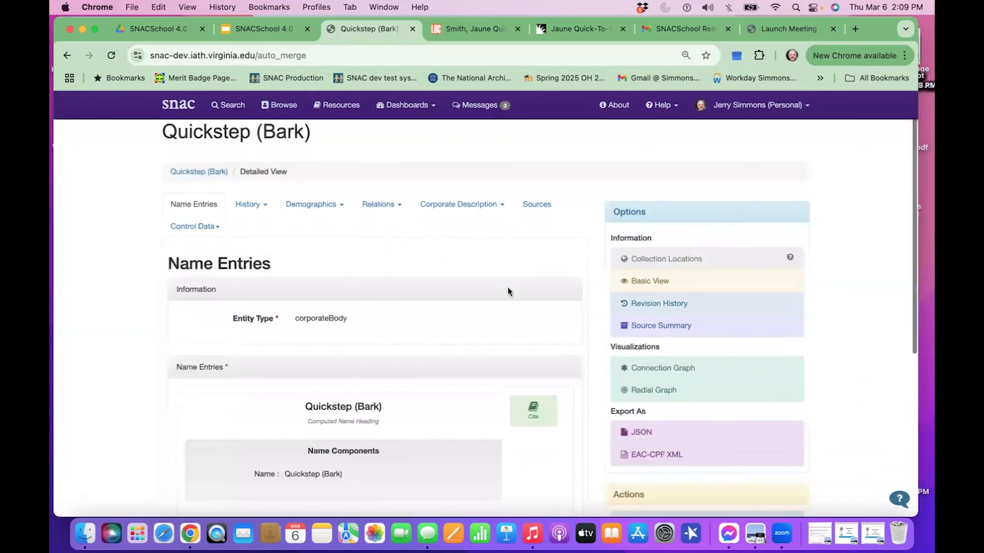
{"action": "scroll", "coordinate": [508, 292], "scroll_direction": "down", "scroll_amount": 5}
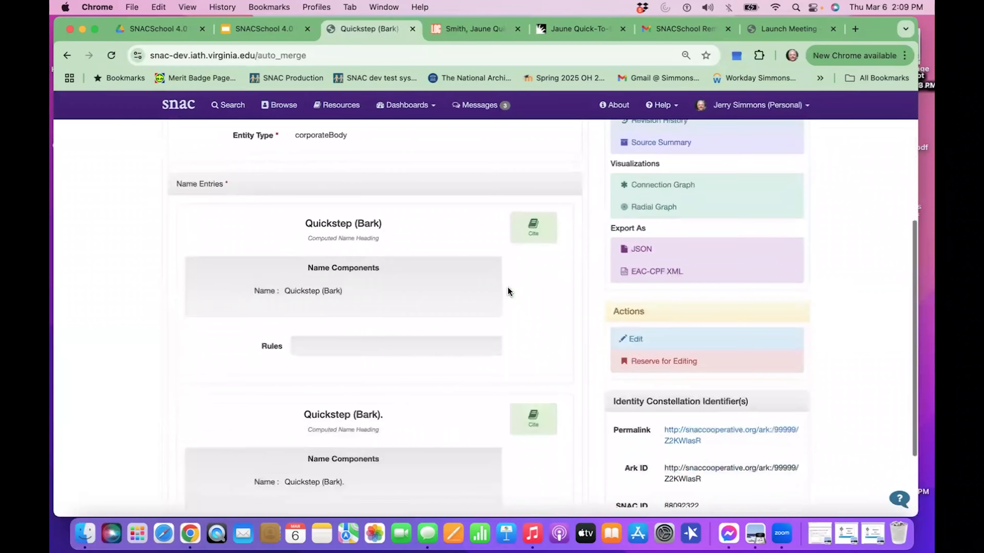
{"action": "scroll", "coordinate": [508, 291], "scroll_direction": "down", "scroll_amount": 2}
{"action": "scroll", "coordinate": [508, 291], "scroll_direction": "up", "scroll_amount": 4}
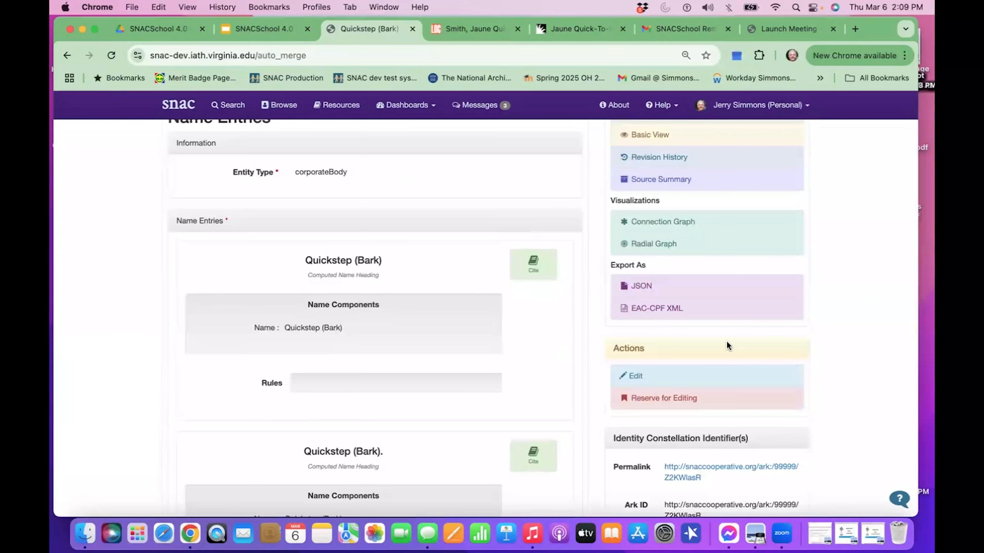
{"action": "left_click", "coordinate": [676, 381]}
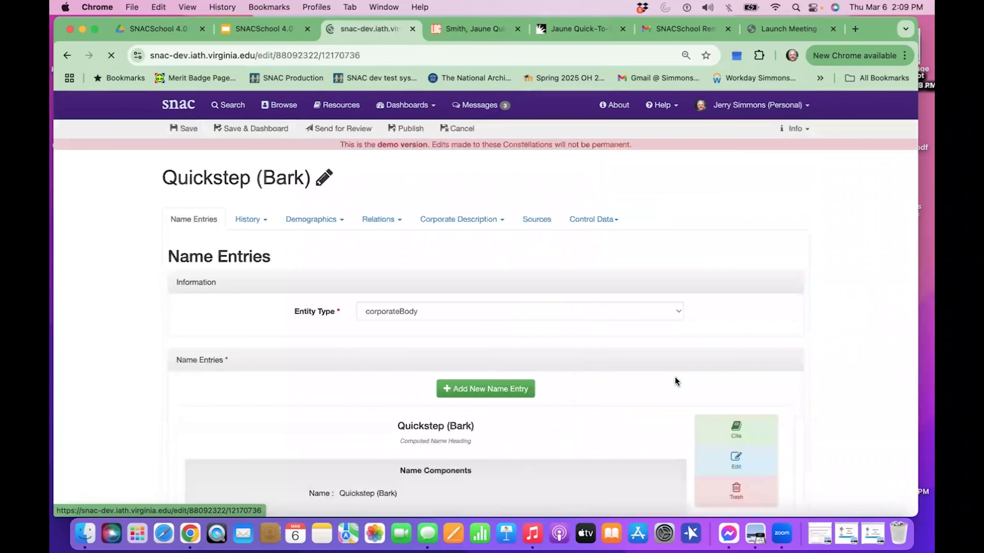
Mark the duplicate name entry "Quickstep (Bark)." with the trailing period for deletion.
{"action": "scroll", "coordinate": [640, 422], "scroll_direction": "down", "scroll_amount": 3}
{"action": "scroll", "coordinate": [640, 422], "scroll_direction": "down", "scroll_amount": 5}
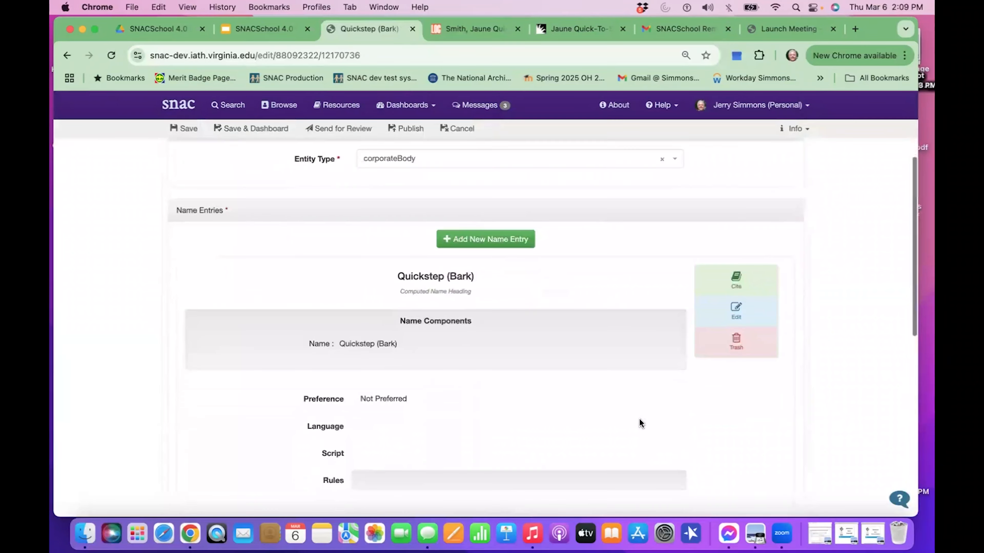
{"action": "scroll", "coordinate": [640, 422], "scroll_direction": "down", "scroll_amount": 1}
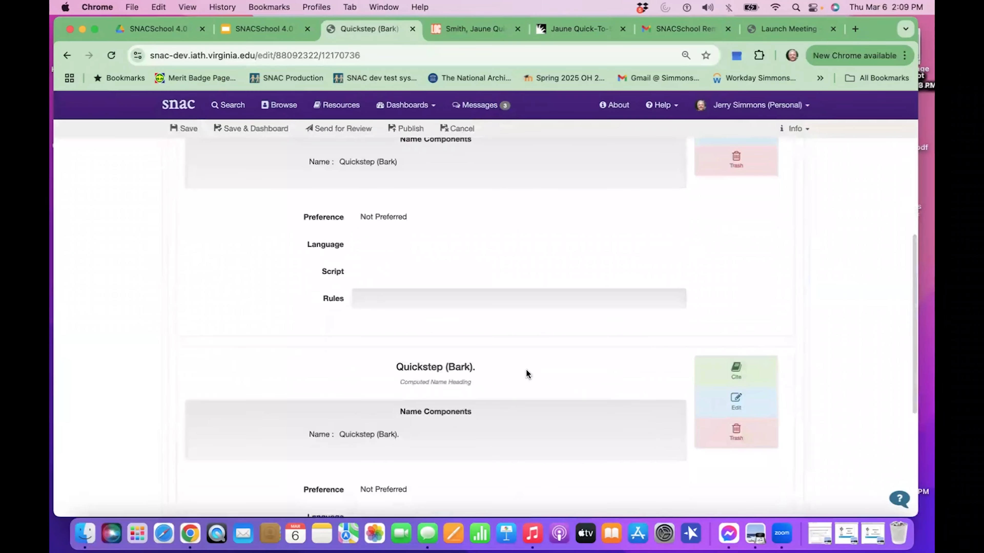
{"action": "left_click", "coordinate": [718, 443]}
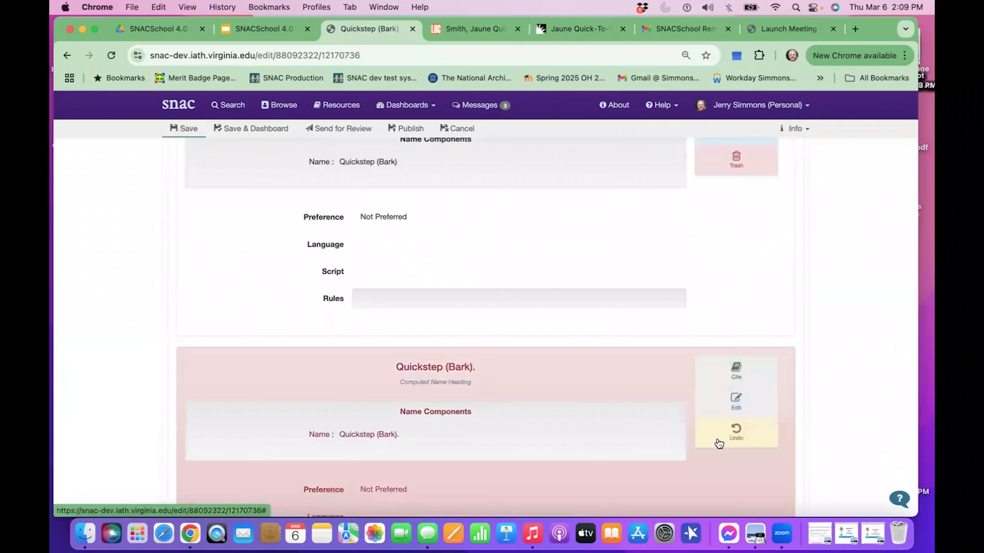
Edit the remaining "Quickstep (Bark)" name entry: make it Preferred, with language eng and script Latn.
{"action": "scroll", "coordinate": [565, 307], "scroll_direction": "up", "scroll_amount": 3}
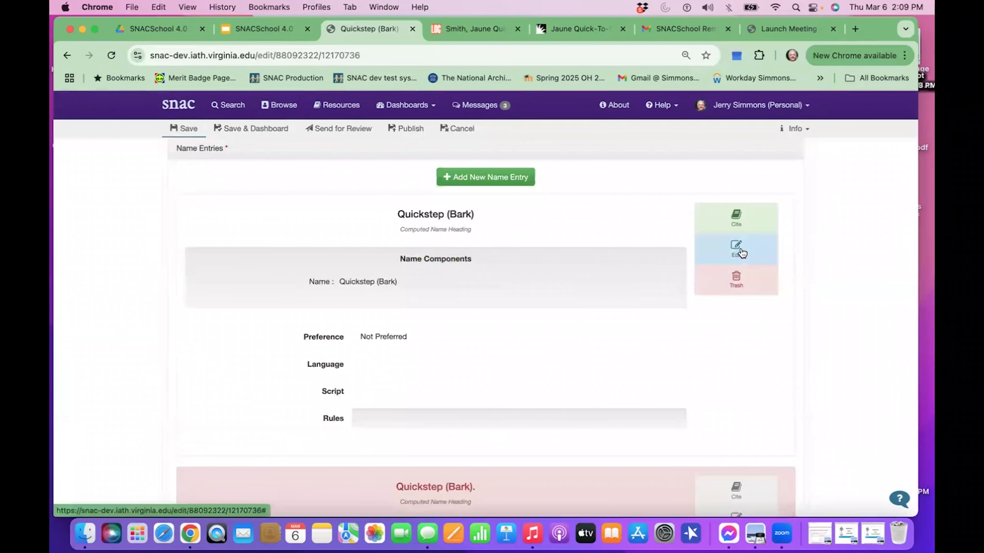
{"action": "left_click", "coordinate": [737, 253]}
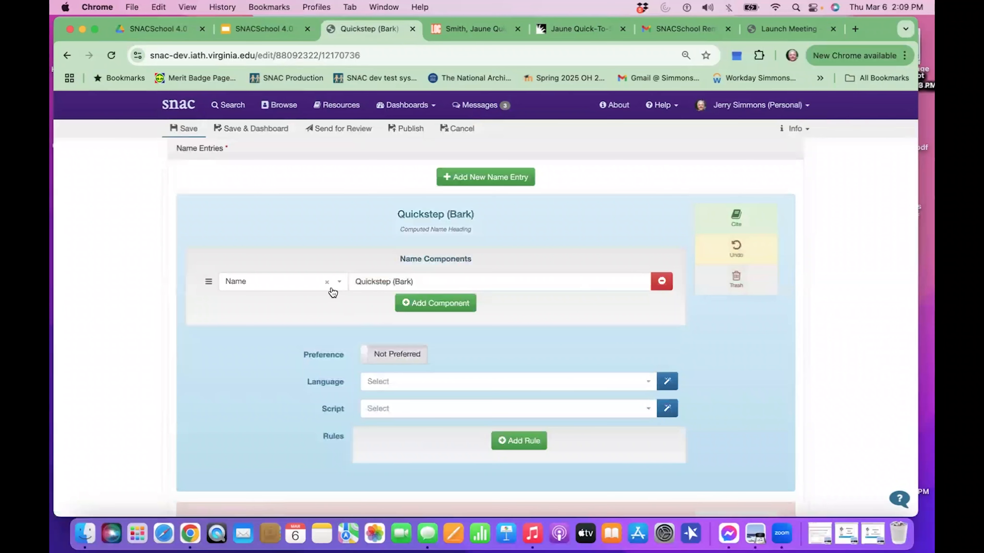
{"action": "left_click", "coordinate": [402, 356]}
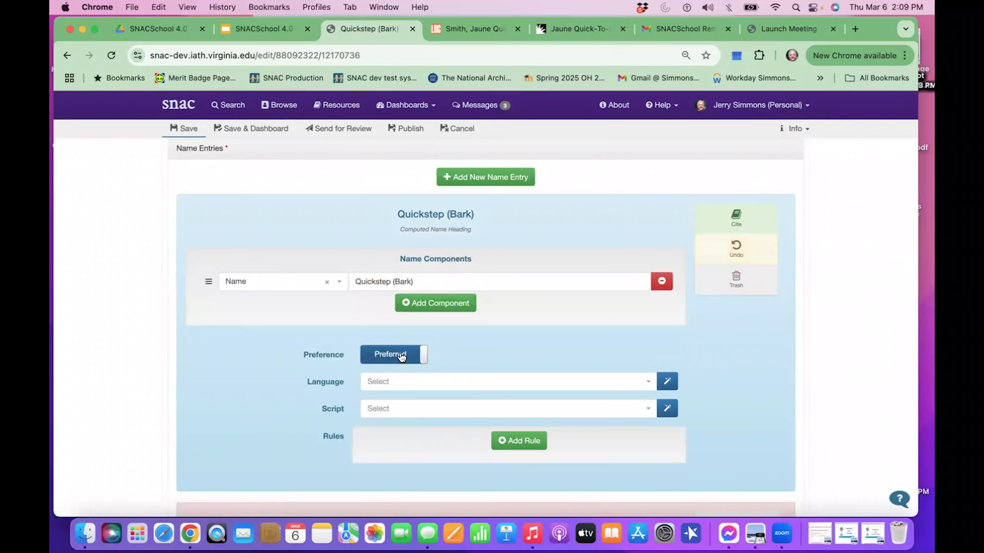
{"action": "left_click", "coordinate": [667, 381]}
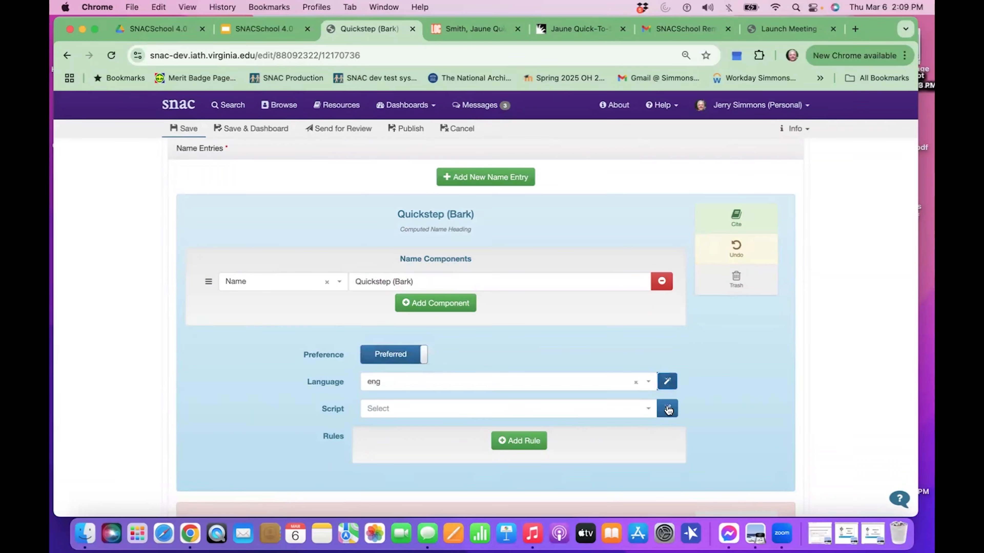
{"action": "left_click", "coordinate": [667, 409]}
Add a rule to the Quickstep (Bark) name entry with the form authorizedForm and the ruleset rda.
{"action": "left_click", "coordinate": [535, 443]}
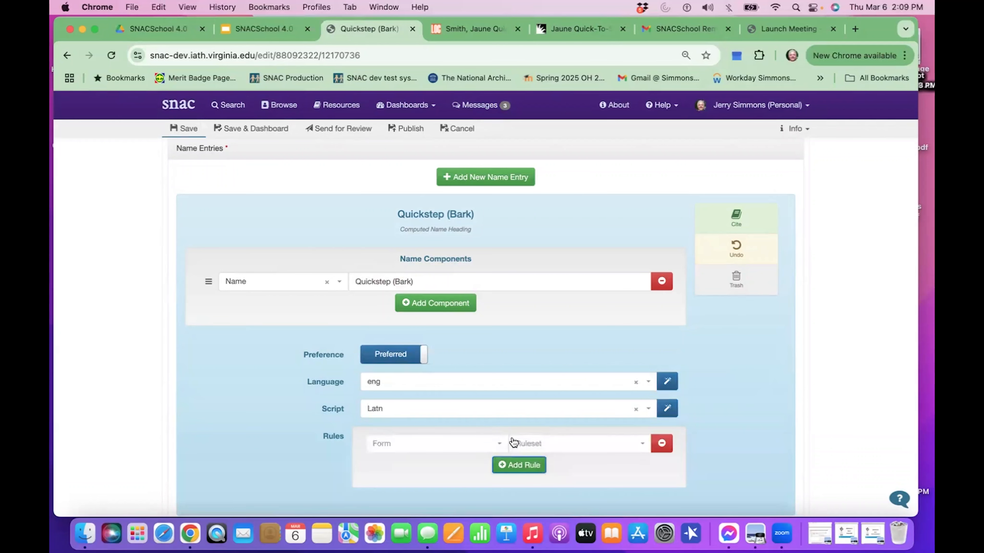
{"action": "left_click", "coordinate": [476, 447]}
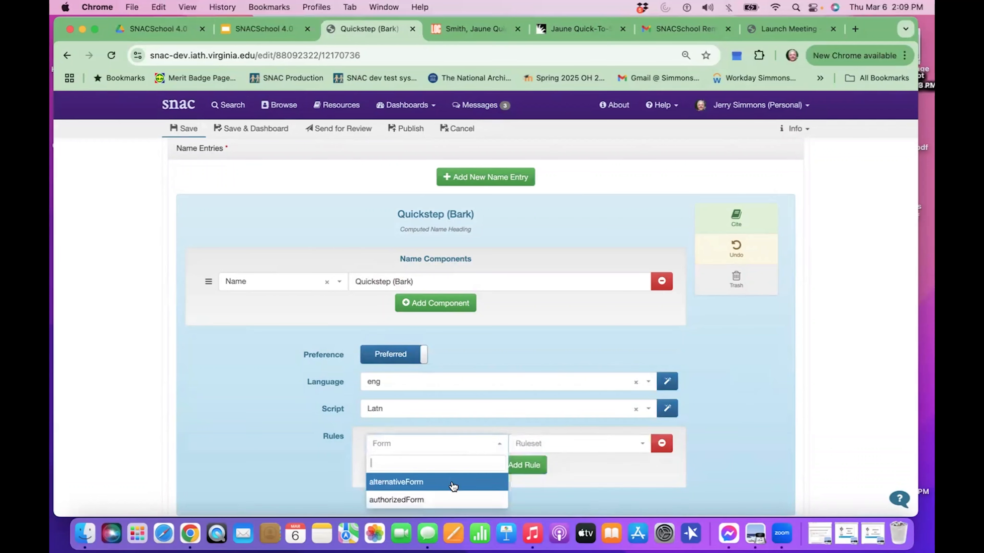
{"action": "left_click", "coordinate": [448, 496]}
{"action": "left_click", "coordinate": [552, 446]}
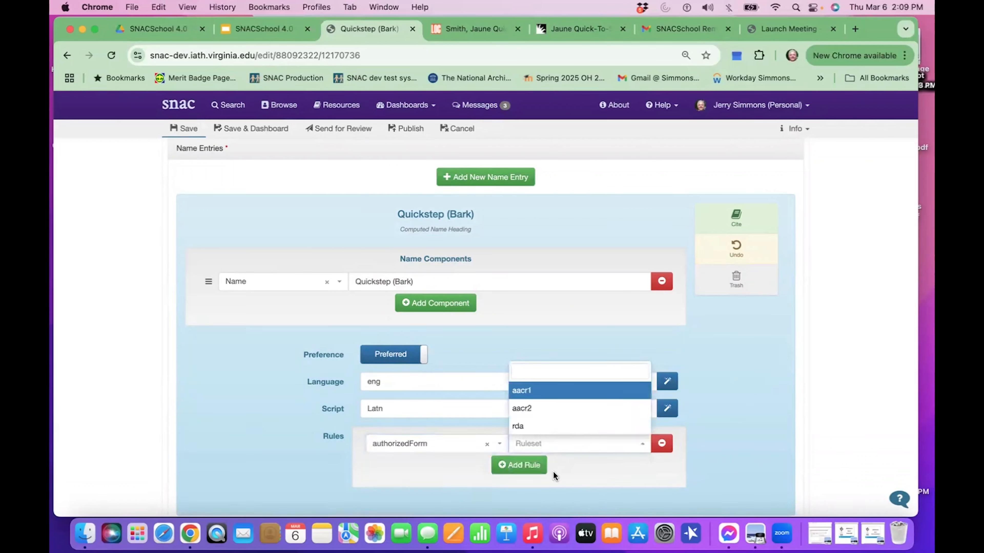
{"action": "left_click", "coordinate": [554, 427]}
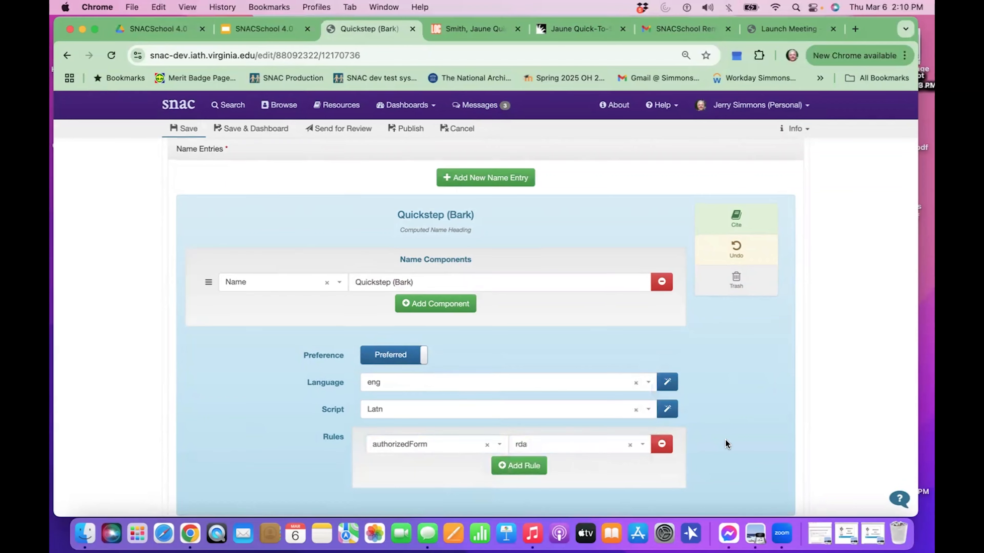
Examine the biographical history and the resource relations of the merged Quickstep (Bark) constellation.
{"action": "scroll", "coordinate": [727, 443], "scroll_direction": "up", "scroll_amount": 3}
{"action": "scroll", "coordinate": [379, 304], "scroll_direction": "up", "scroll_amount": 4}
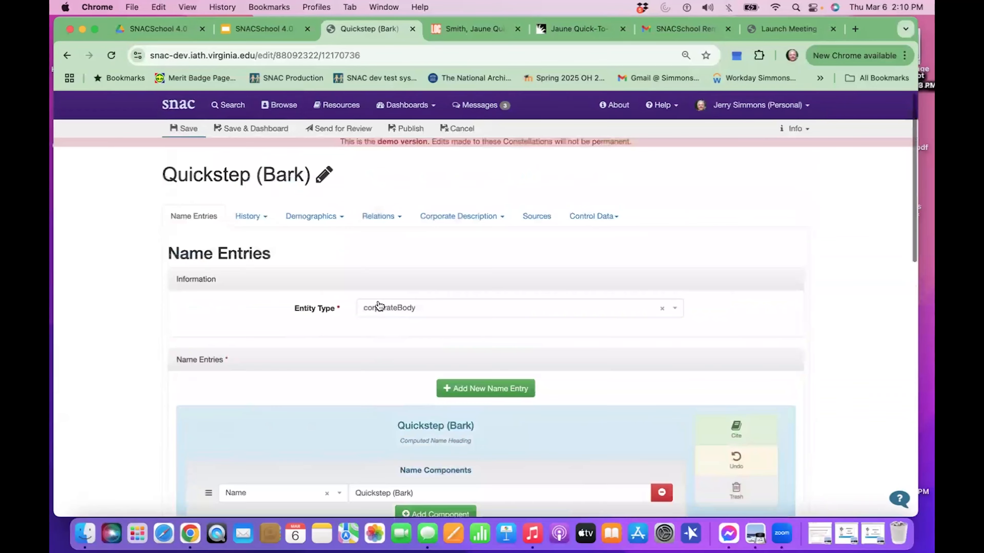
{"action": "left_click", "coordinate": [267, 221]}
{"action": "left_click", "coordinate": [255, 243]}
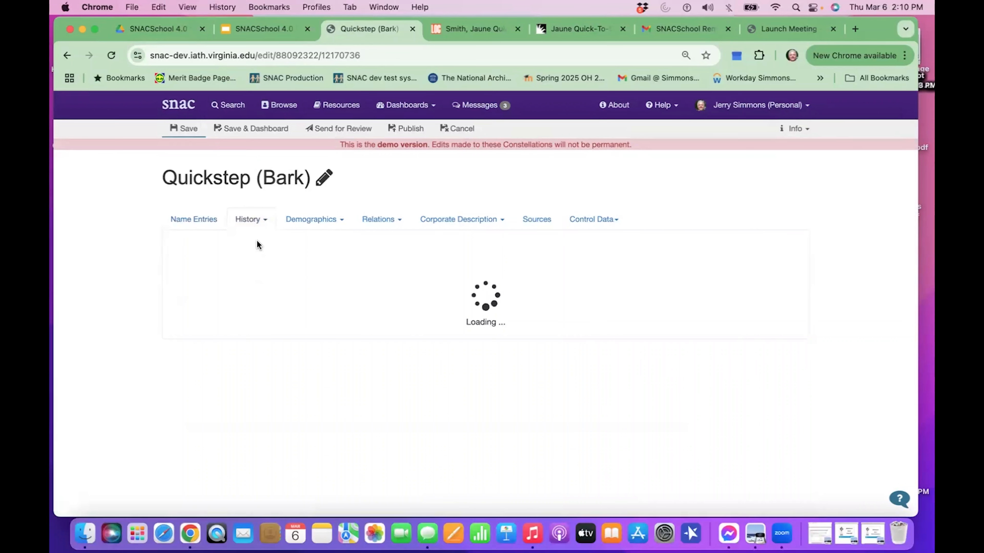
{"action": "left_click", "coordinate": [249, 221]}
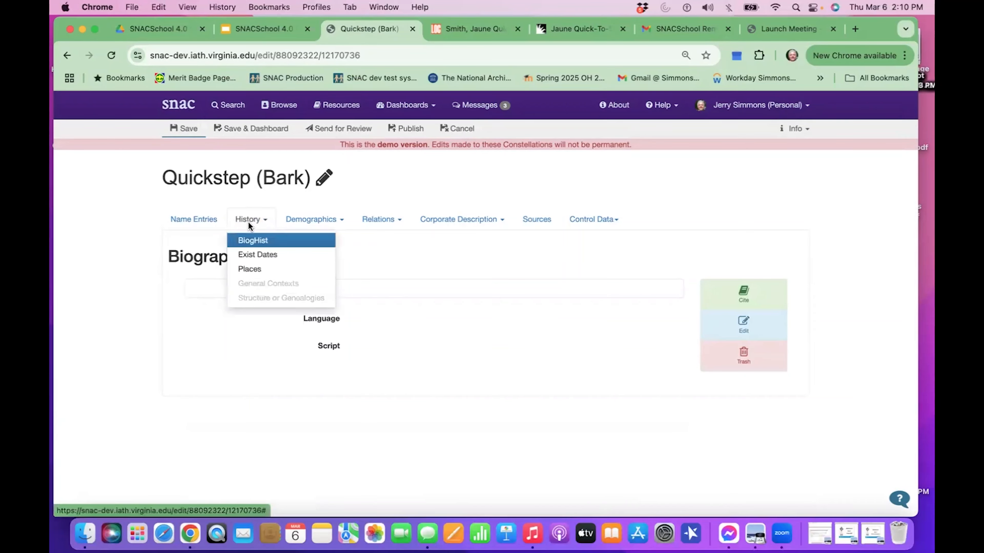
{"action": "left_click", "coordinate": [385, 220]}
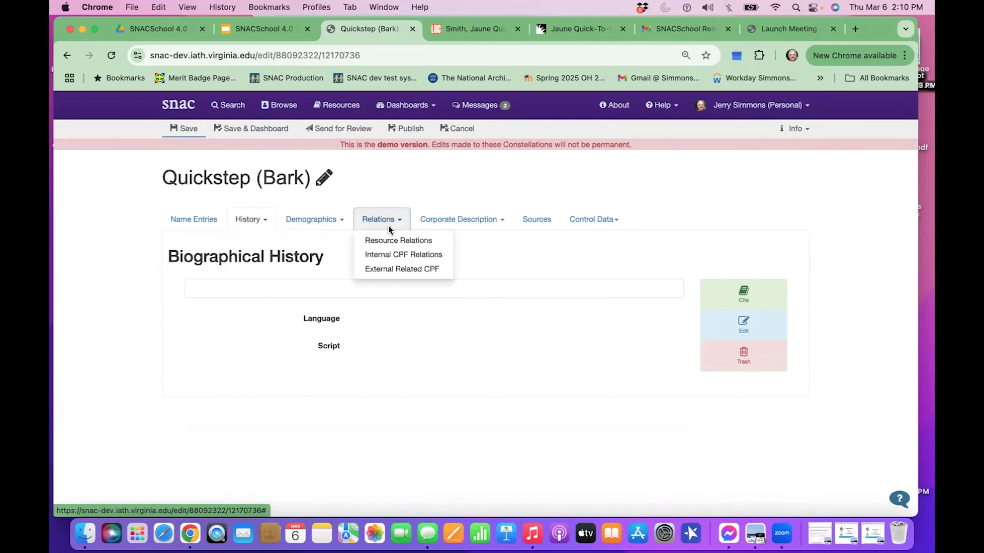
{"action": "left_click", "coordinate": [391, 235]}
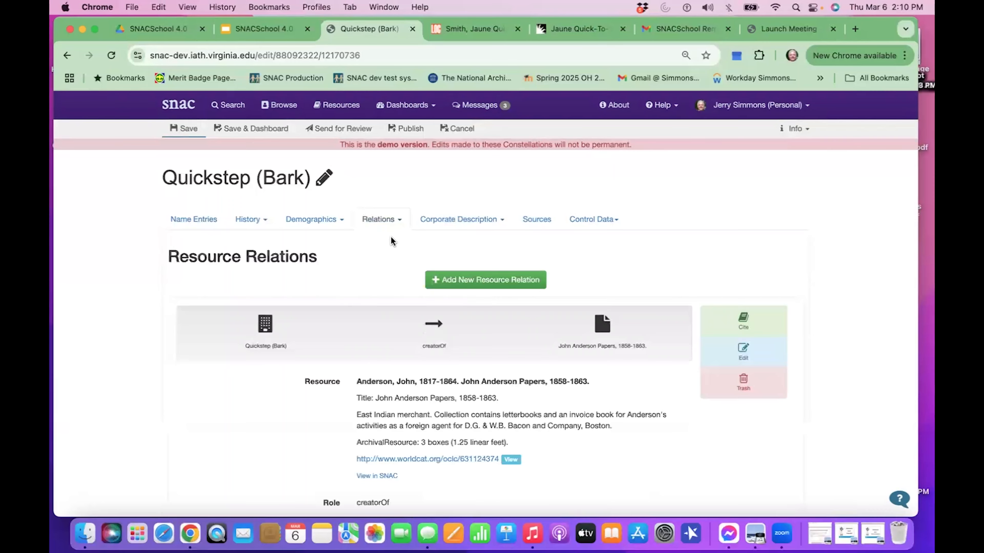
{"action": "scroll", "coordinate": [405, 288], "scroll_direction": "down", "scroll_amount": 6}
{"action": "scroll", "coordinate": [406, 288], "scroll_direction": "down", "scroll_amount": 6}
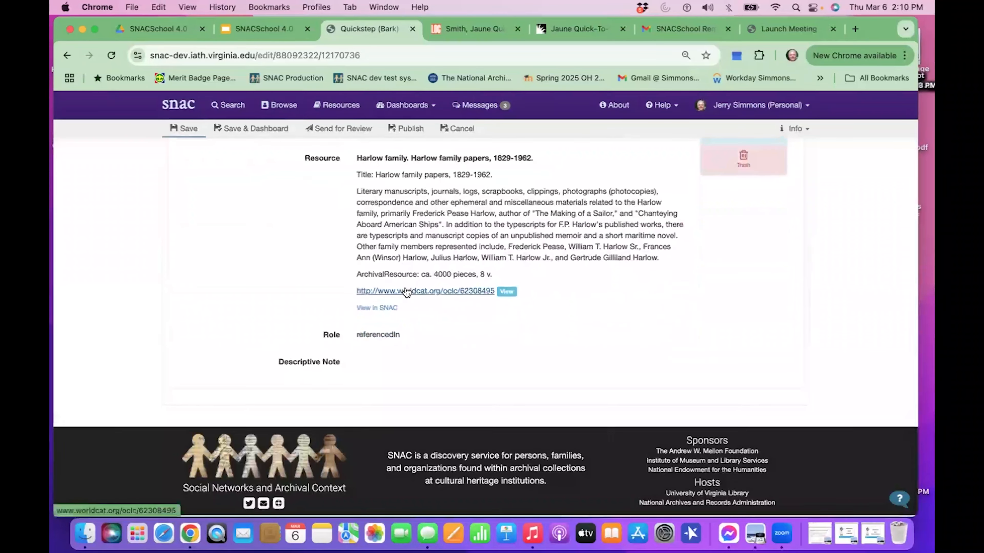
{"action": "scroll", "coordinate": [406, 292], "scroll_direction": "up", "scroll_amount": 12}
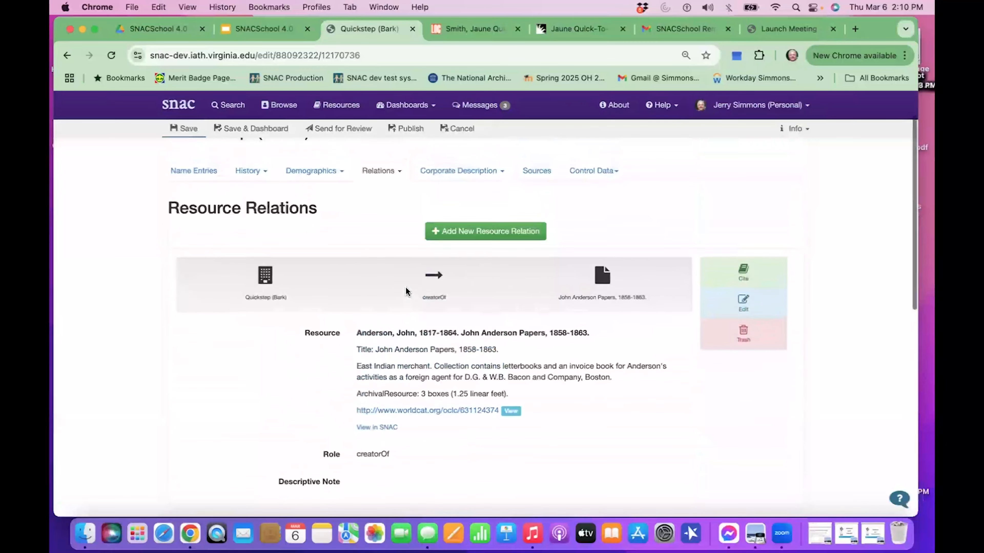
{"action": "scroll", "coordinate": [406, 290], "scroll_direction": "up", "scroll_amount": 2}
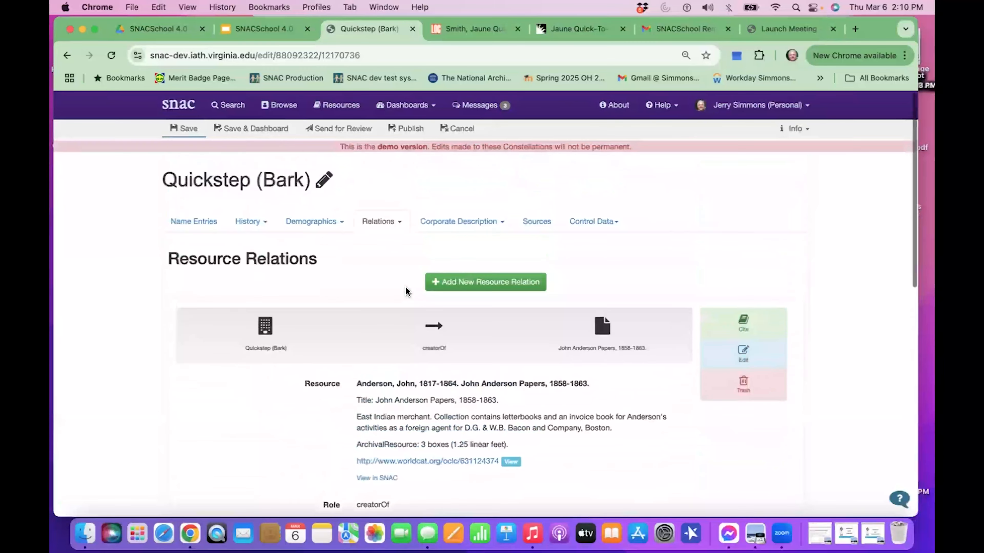
Mark both WorldCat source entries of the Quickstep (Bark) constellation for deletion.
{"action": "left_click", "coordinate": [552, 229]}
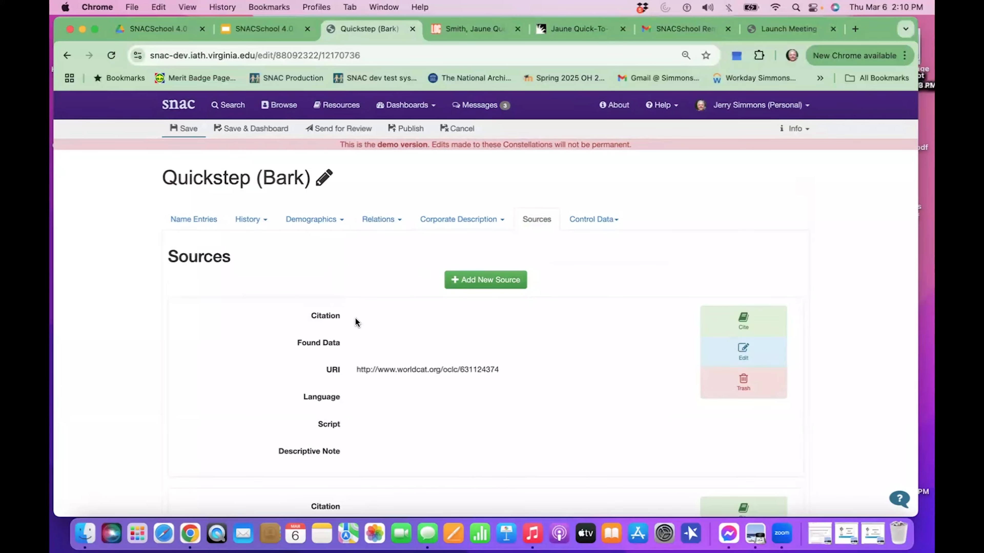
{"action": "scroll", "coordinate": [361, 389], "scroll_direction": "down", "scroll_amount": 3}
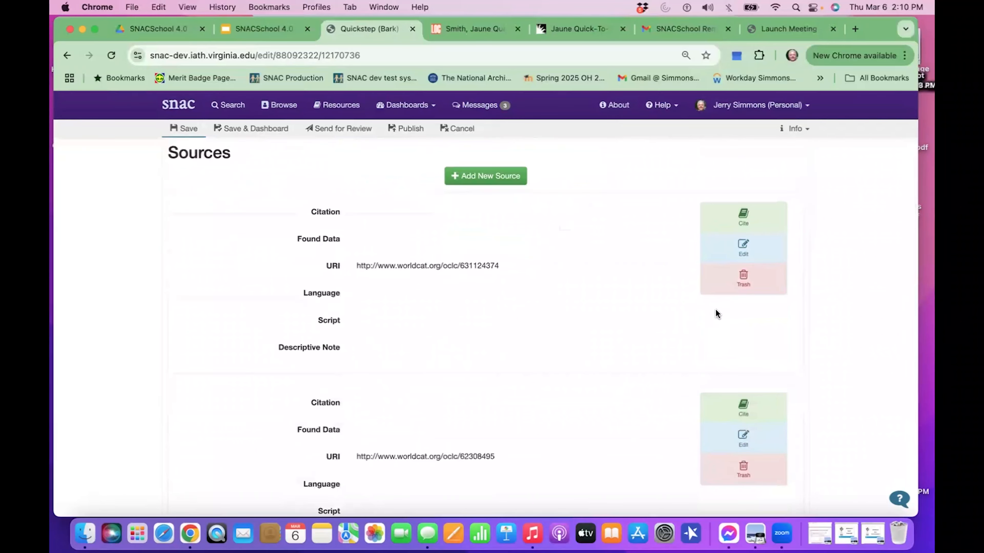
{"action": "left_click", "coordinate": [737, 281]}
{"action": "left_click", "coordinate": [726, 461]}
{"action": "scroll", "coordinate": [726, 459], "scroll_direction": "down", "scroll_amount": 6}
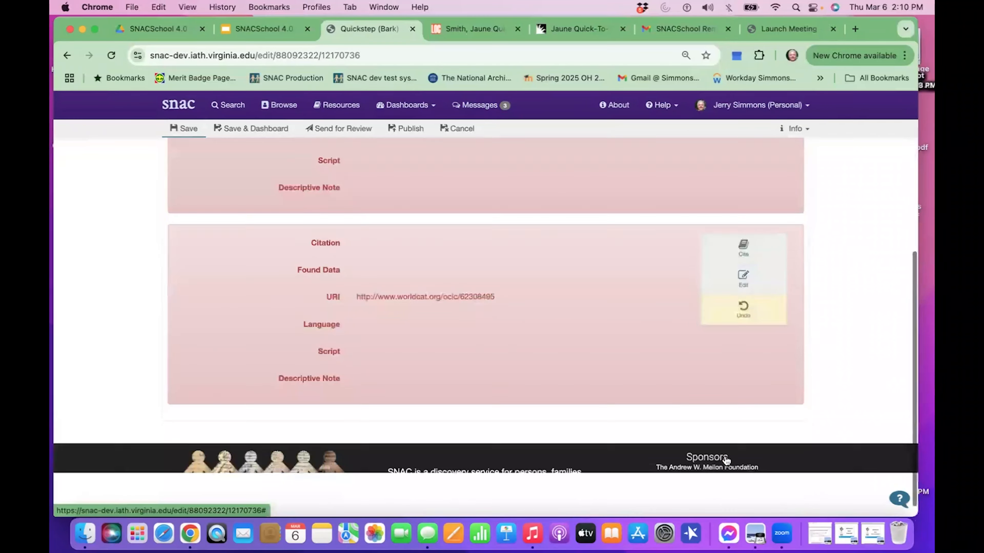
{"action": "scroll", "coordinate": [724, 456], "scroll_direction": "up", "scroll_amount": 5}
{"action": "scroll", "coordinate": [725, 457], "scroll_direction": "up", "scroll_amount": 4}
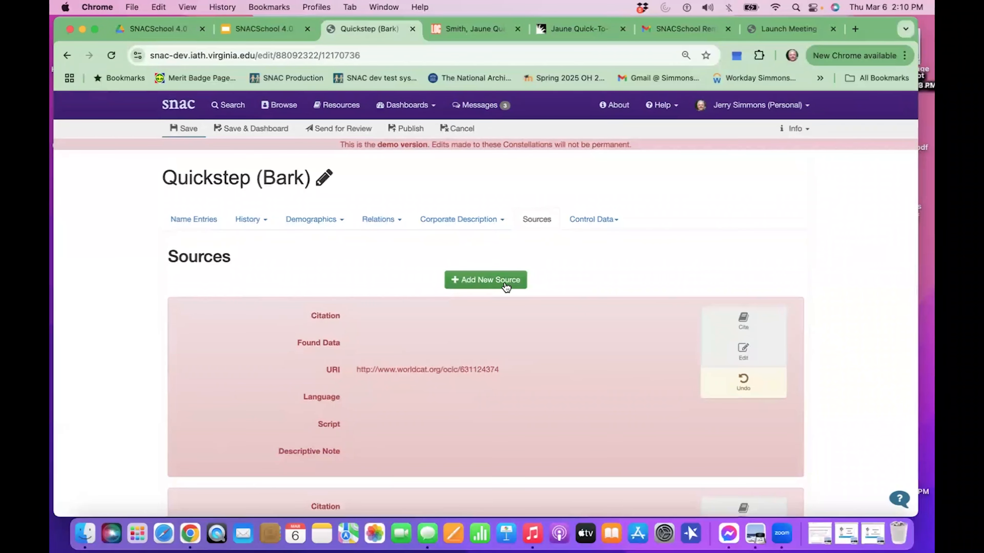
Search Google for "quick step bark" in a new browser tab and look through the results for the ship.
{"action": "left_click", "coordinate": [854, 29]}
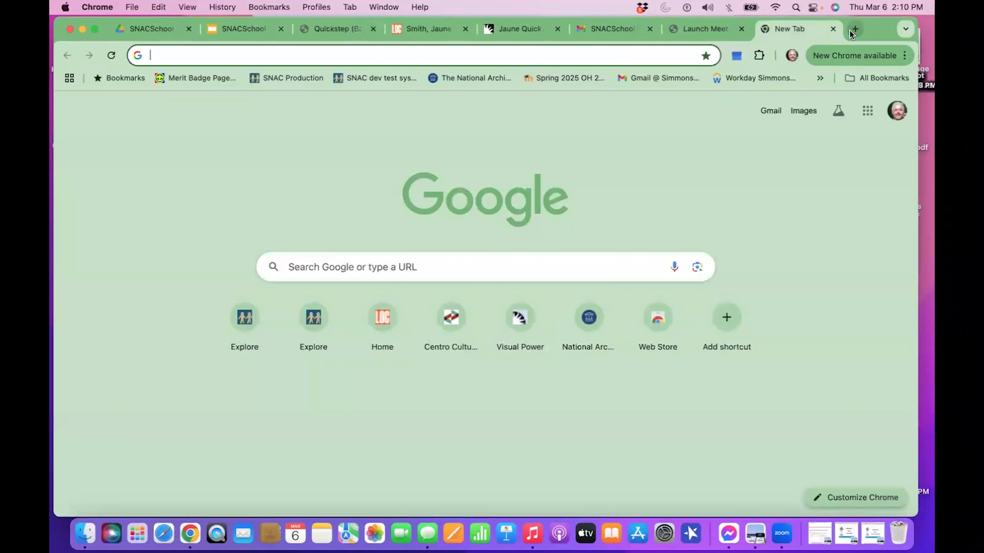
{"action": "type", "text": "quick"}
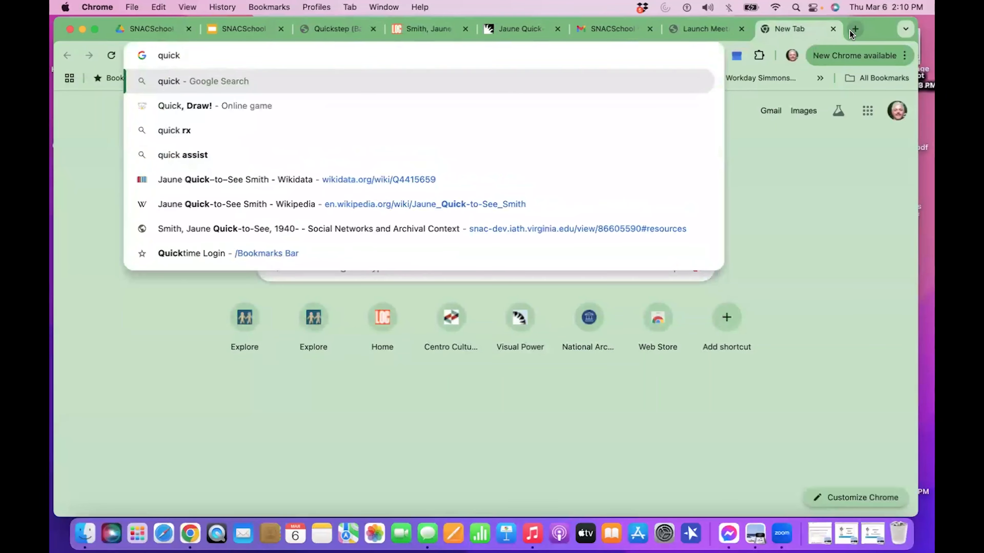
{"action": "type", "text": " st"}
{"action": "key", "text": "BackSpace"}
{"action": "type", "text": "step bark"}
{"action": "key", "text": "Return"}
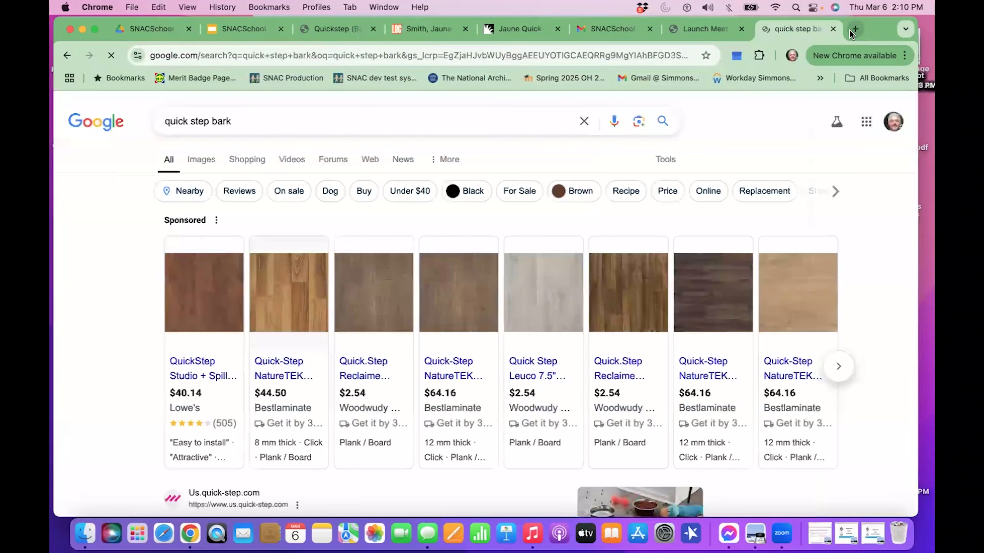
{"action": "scroll", "coordinate": [704, 393], "scroll_direction": "down", "scroll_amount": 5}
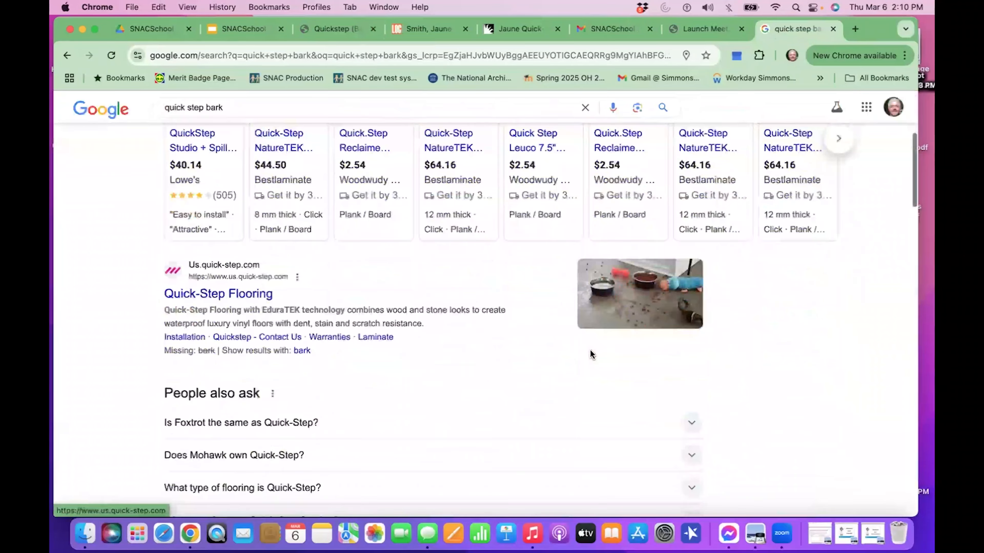
{"action": "scroll", "coordinate": [591, 351], "scroll_direction": "down", "scroll_amount": 7}
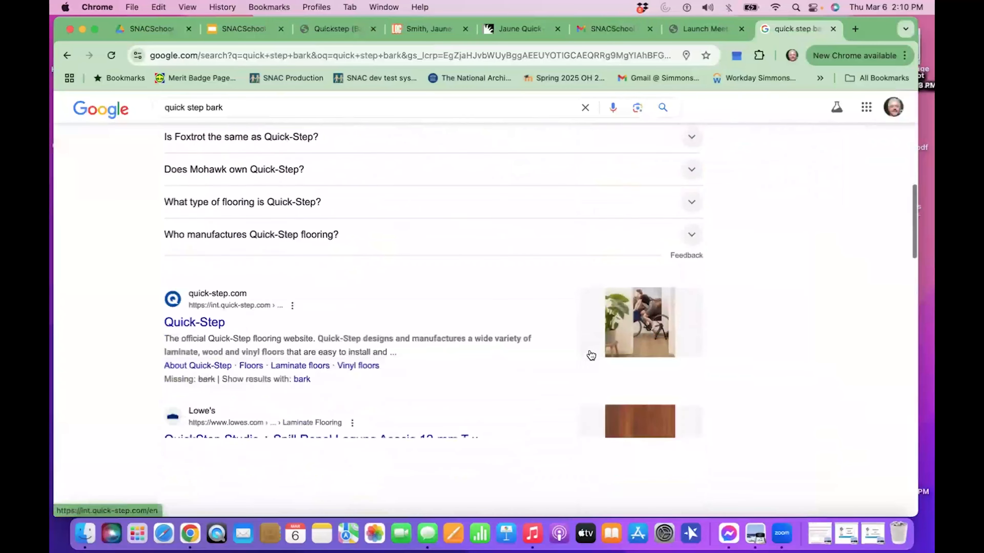
{"action": "scroll", "coordinate": [368, 130], "scroll_direction": "up", "scroll_amount": 3}
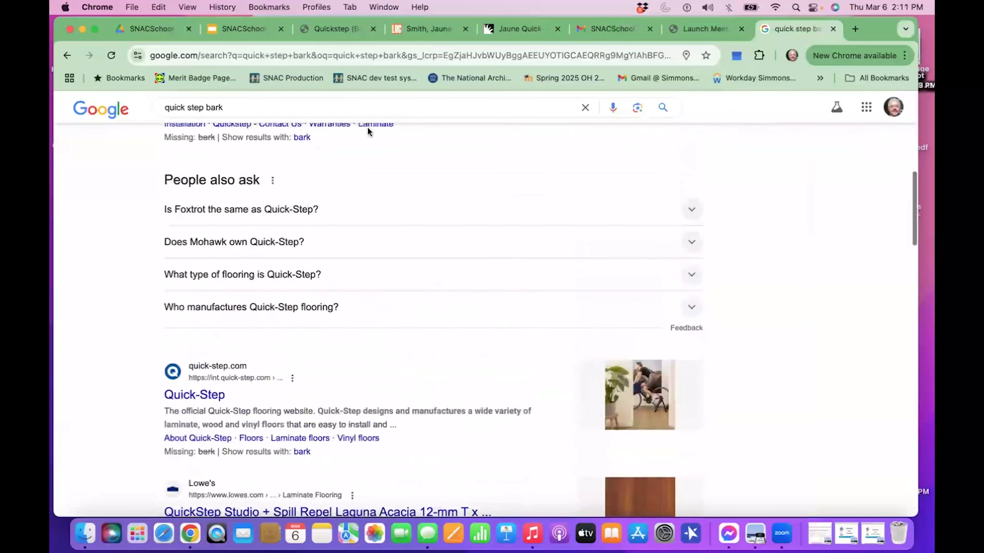
Refine the Google search to "quick step bark ship" and open the Phillips Library finding aid for Reporter (Ship), Quickstep (Ship), 1855.
{"action": "left_click", "coordinate": [364, 112]}
{"action": "type", "text": "ship"}
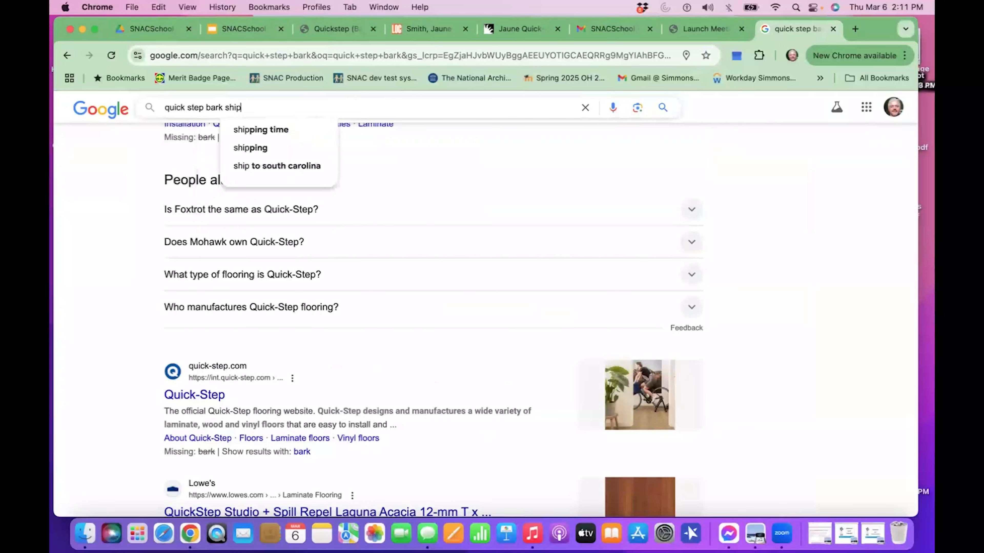
{"action": "key", "text": "Return"}
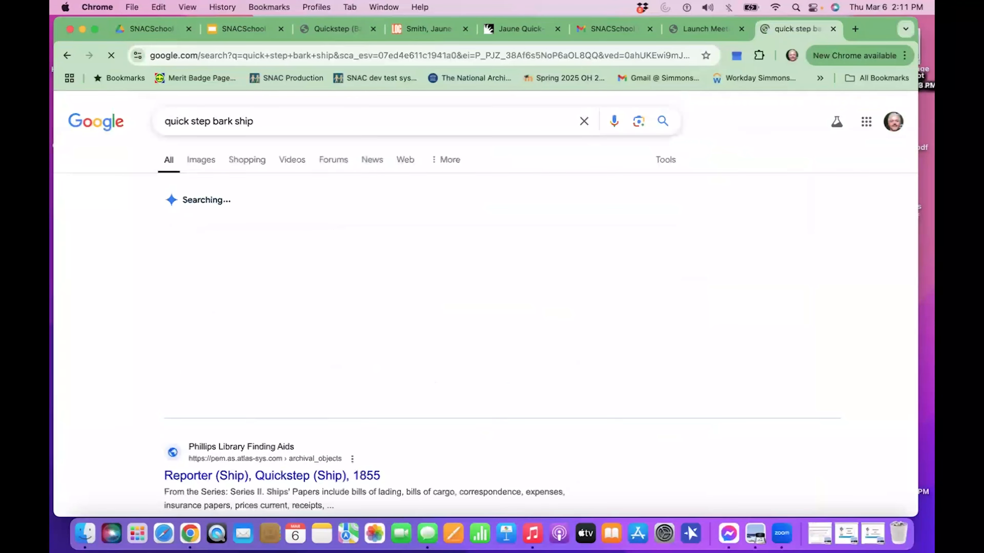
{"action": "scroll", "coordinate": [336, 314], "scroll_direction": "down", "scroll_amount": 5}
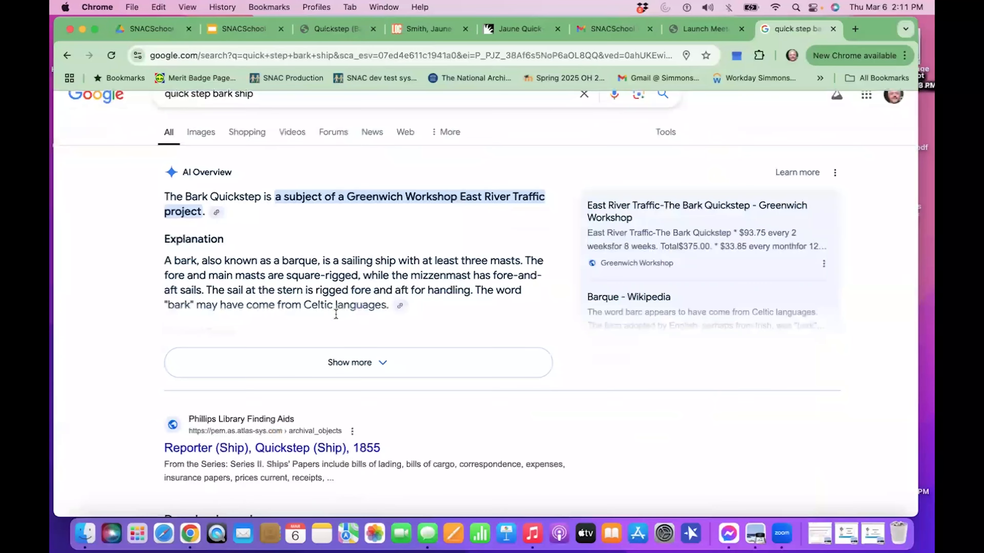
{"action": "left_click", "coordinate": [352, 292]}
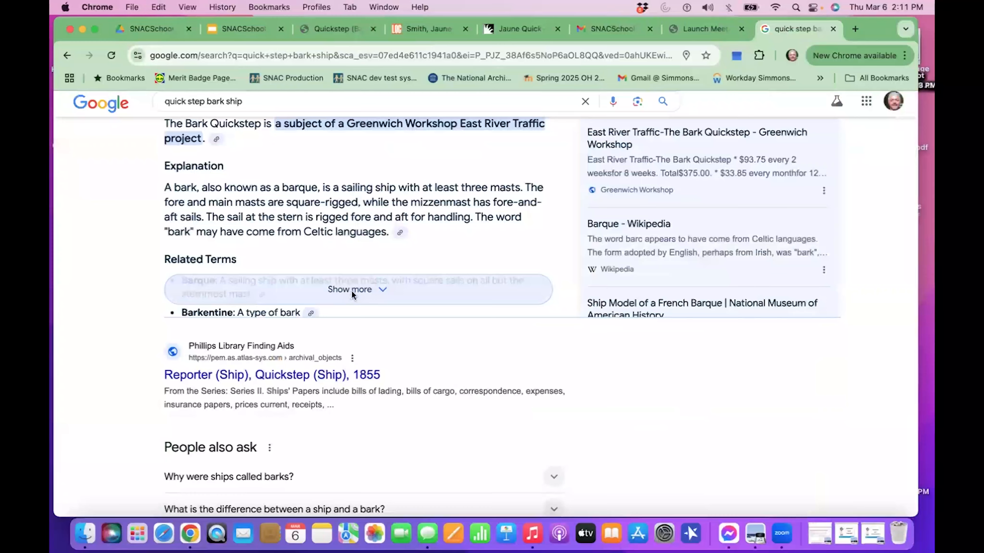
{"action": "scroll", "coordinate": [339, 378], "scroll_direction": "down", "scroll_amount": 5}
{"action": "scroll", "coordinate": [334, 436], "scroll_direction": "down", "scroll_amount": 2}
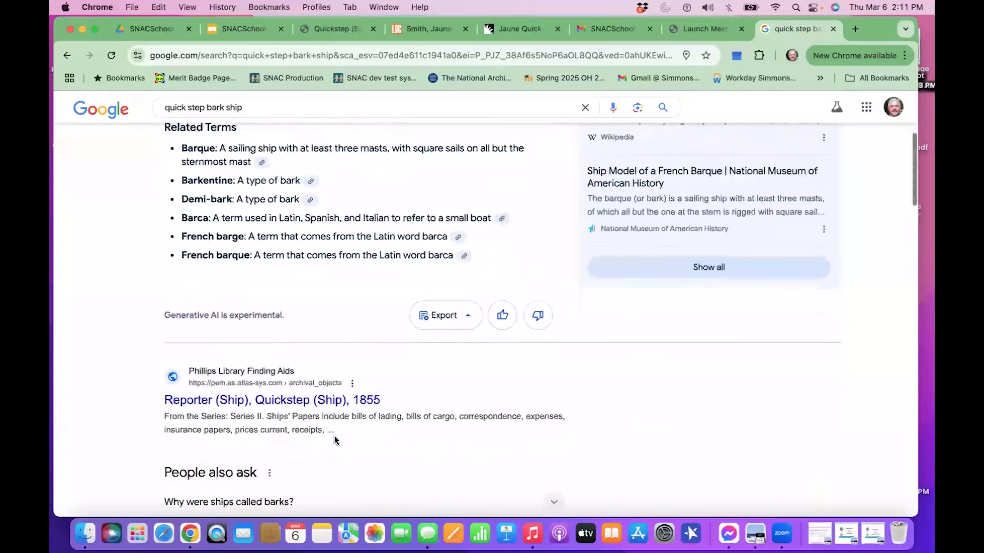
{"action": "left_click", "coordinate": [328, 394]}
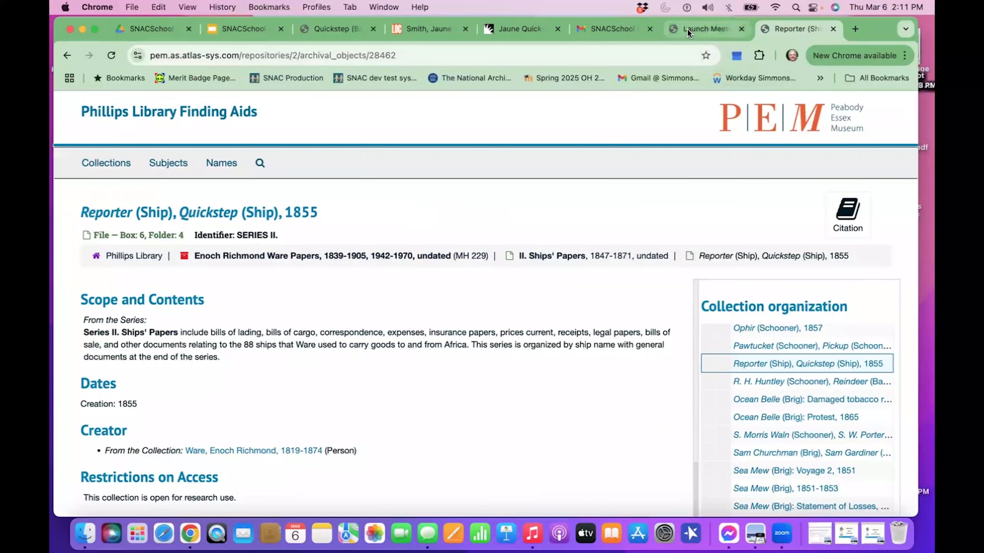
Return to the Quickstep (Bark) editing tab, save the constellation and check its saved name entry.
{"action": "left_click", "coordinate": [345, 28]}
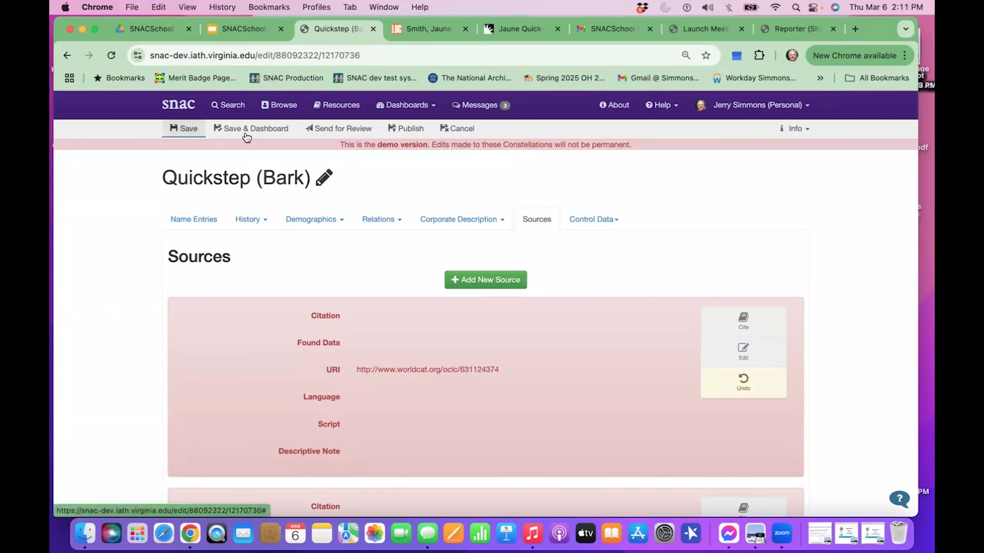
{"action": "left_click", "coordinate": [176, 130]}
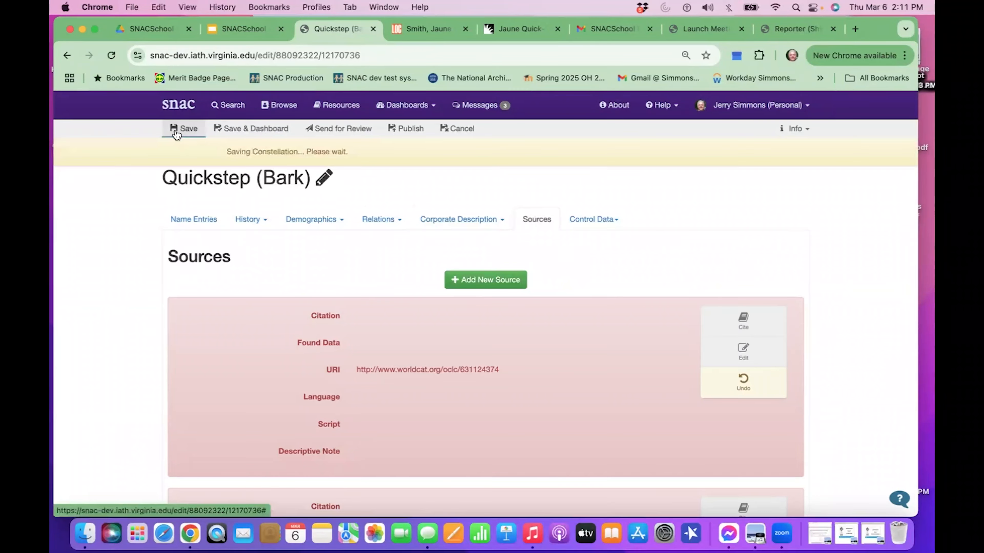
{"action": "left_click", "coordinate": [208, 222]}
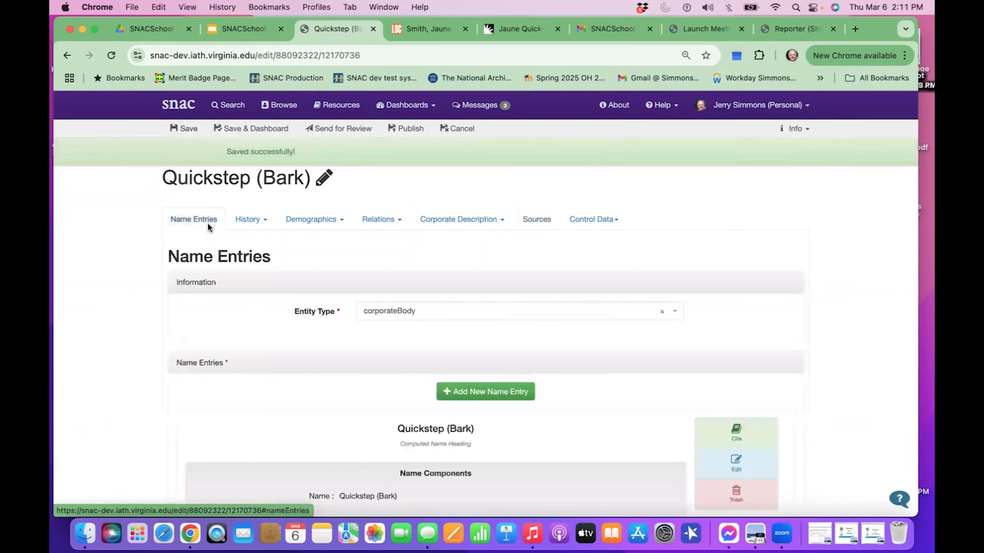
{"action": "scroll", "coordinate": [444, 360], "scroll_direction": "down", "scroll_amount": 6}
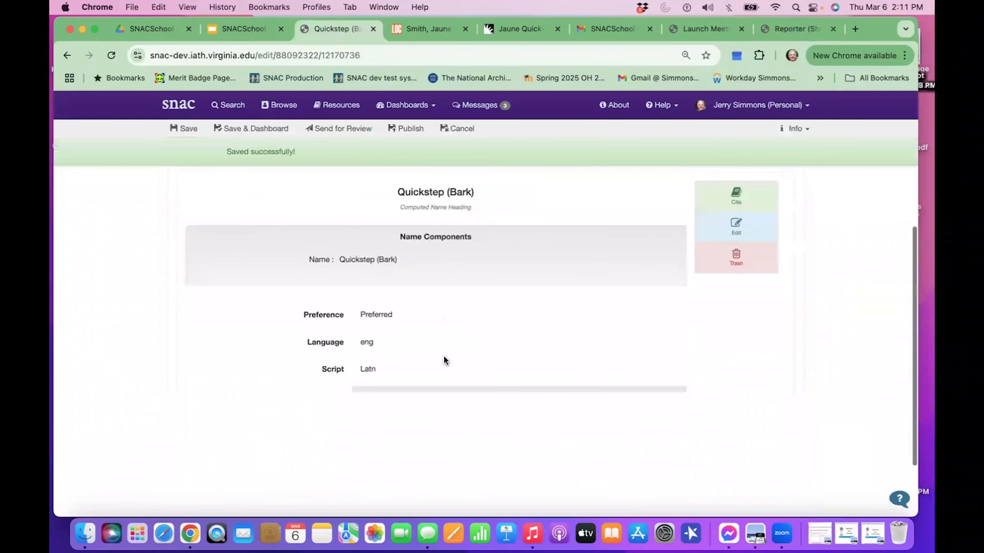
{"action": "scroll", "coordinate": [445, 359], "scroll_direction": "up", "scroll_amount": 3}
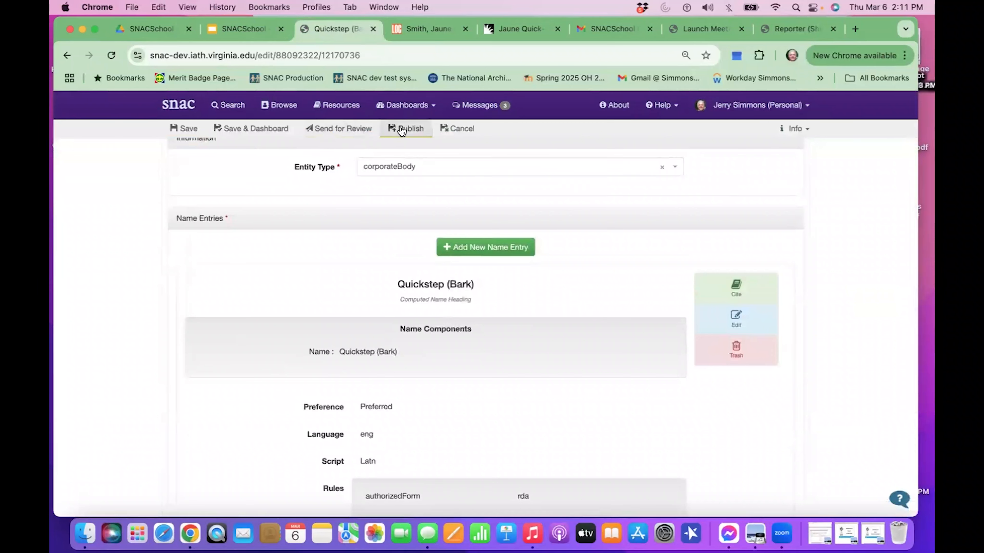
Publish the Quickstep (Bark) constellation and look over the Editor's Dashboard.
{"action": "left_click", "coordinate": [402, 129]}
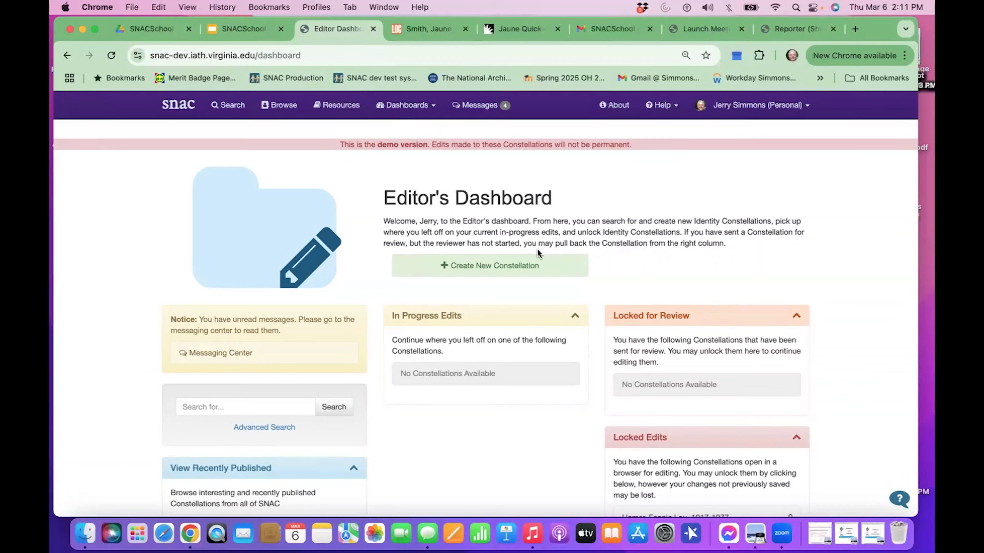
{"action": "scroll", "coordinate": [537, 250], "scroll_direction": "down", "scroll_amount": 3}
{"action": "scroll", "coordinate": [537, 250], "scroll_direction": "up", "scroll_amount": 3}
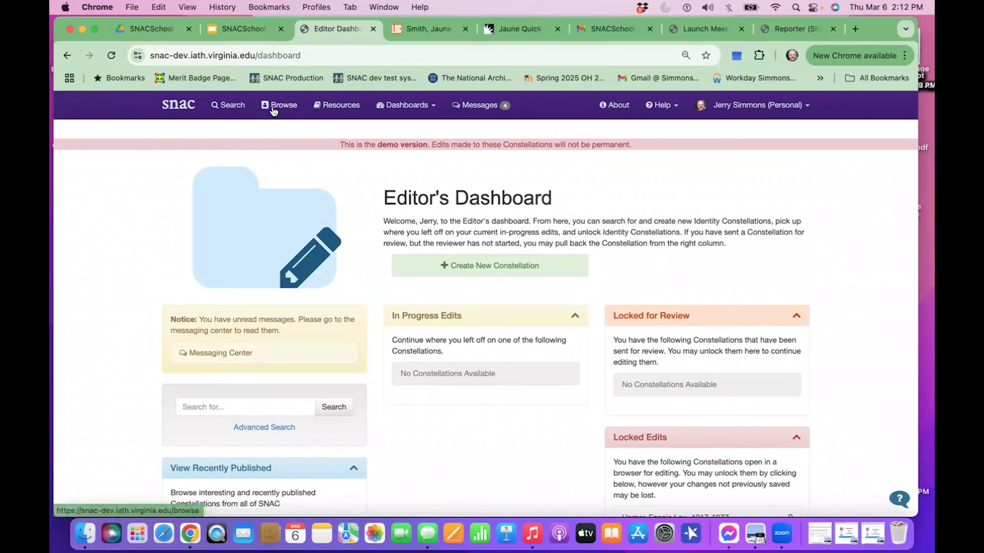
Browse constellations of entity type Person by the target's surname and initials, and look through the list for duplicate entries.
{"action": "left_click", "coordinate": [281, 106]}
{"action": "left_click", "coordinate": [271, 235]}
{"action": "left_click", "coordinate": [261, 259]}
{"action": "left_click", "coordinate": [357, 232]}
{"action": "type", "text": "Johnson, A"}
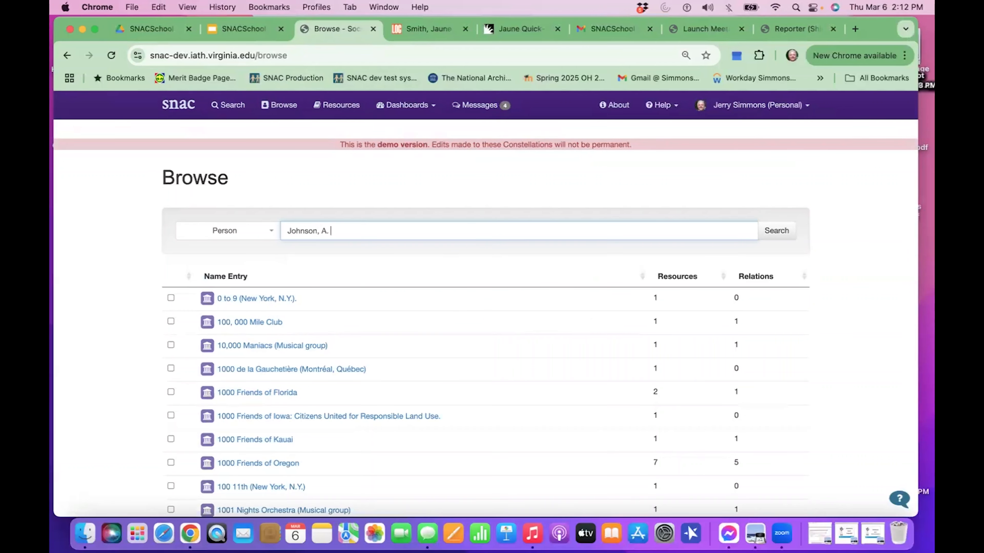
{"action": "type", "text": "."}
{"action": "key", "text": "Return"}
{"action": "scroll", "coordinate": [308, 338], "scroll_direction": "down", "scroll_amount": 3}
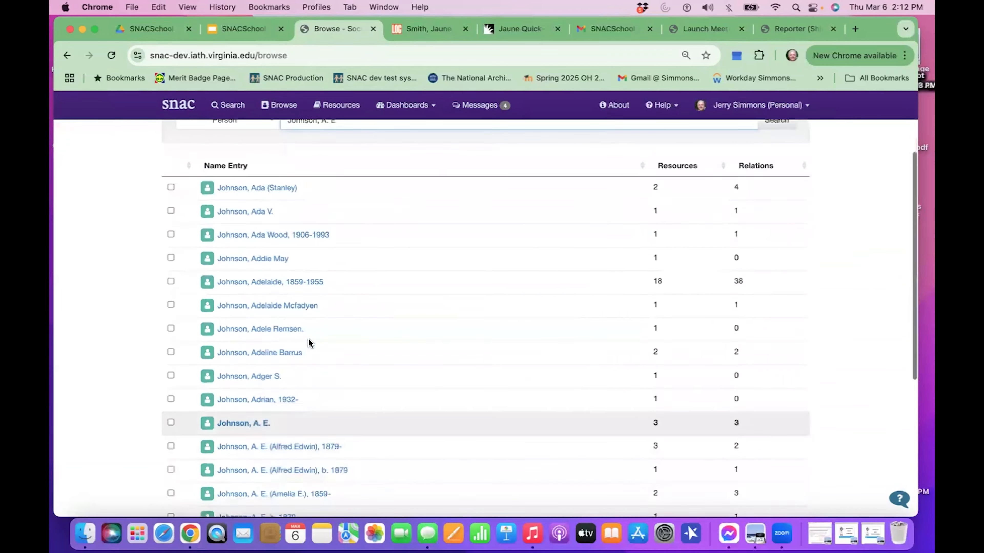
{"action": "scroll", "coordinate": [308, 340], "scroll_direction": "down", "scroll_amount": 2}
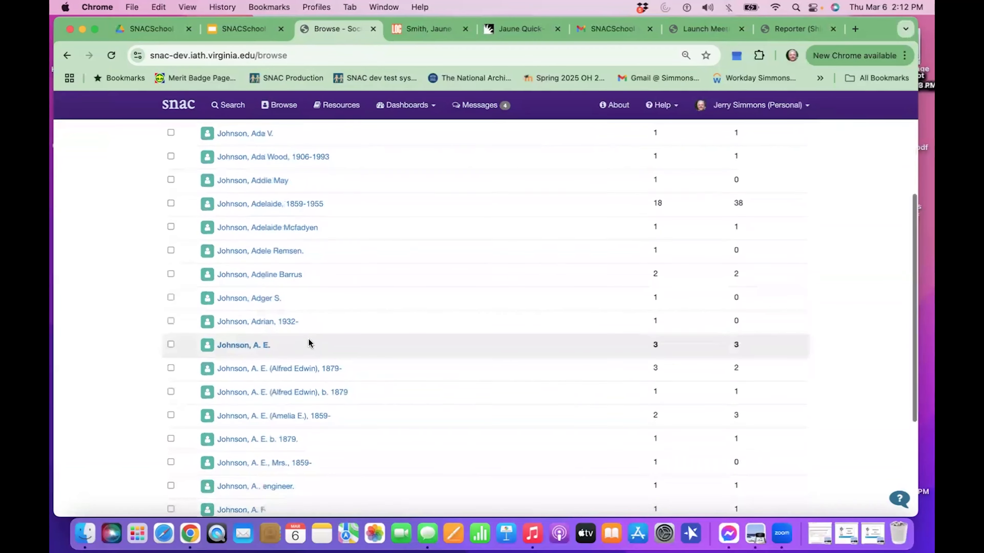
{"action": "scroll", "coordinate": [309, 343], "scroll_direction": "down", "scroll_amount": 1}
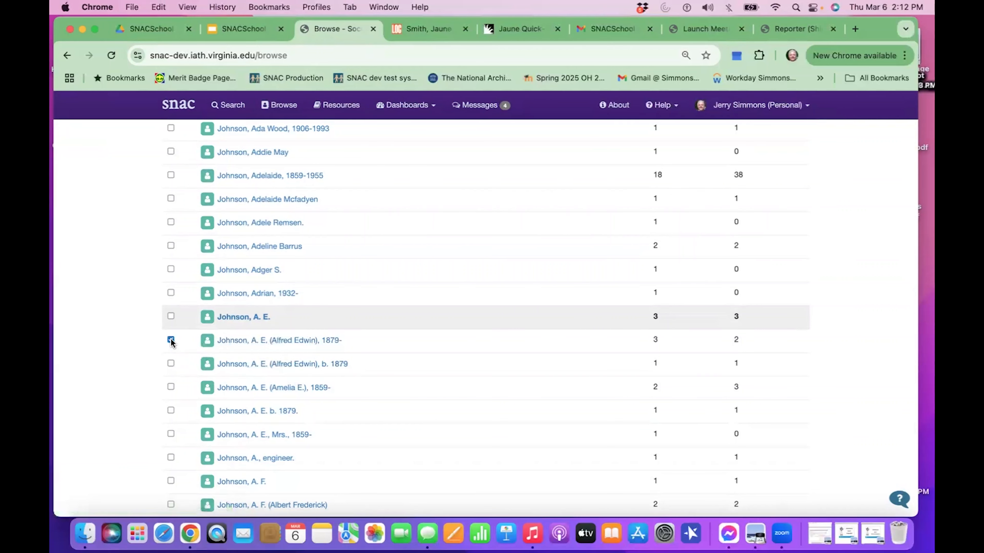
Add the matching duplicate directly below the already selected person constellation to the selection, and auto-merge the two records.
{"action": "left_click", "coordinate": [171, 364]}
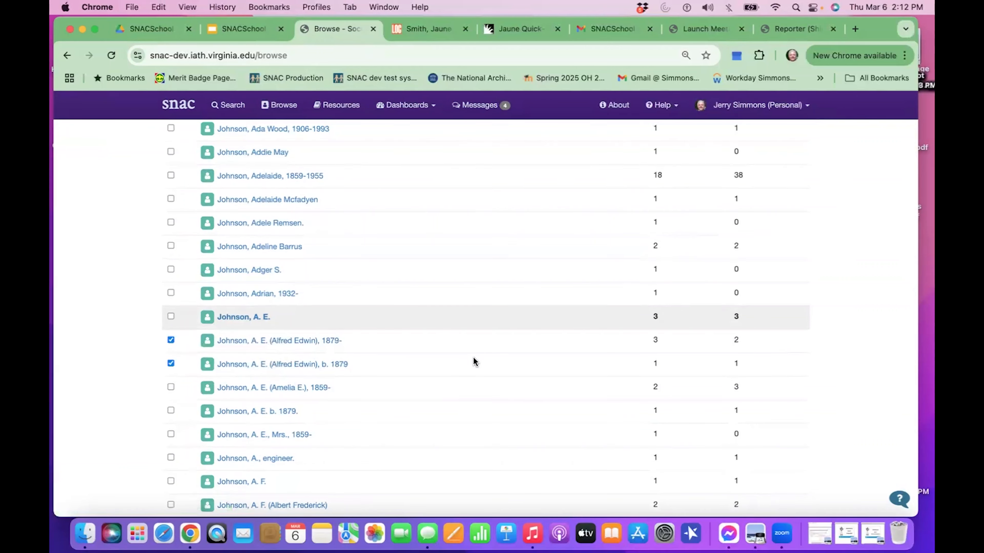
{"action": "scroll", "coordinate": [473, 360], "scroll_direction": "up", "scroll_amount": 4}
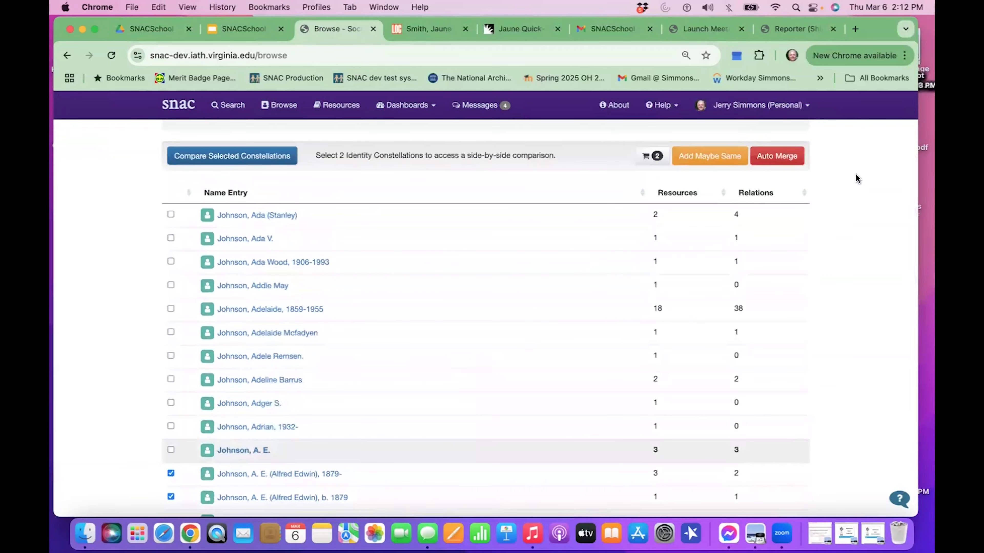
{"action": "left_click", "coordinate": [783, 158]}
{"action": "left_click", "coordinate": [632, 275]}
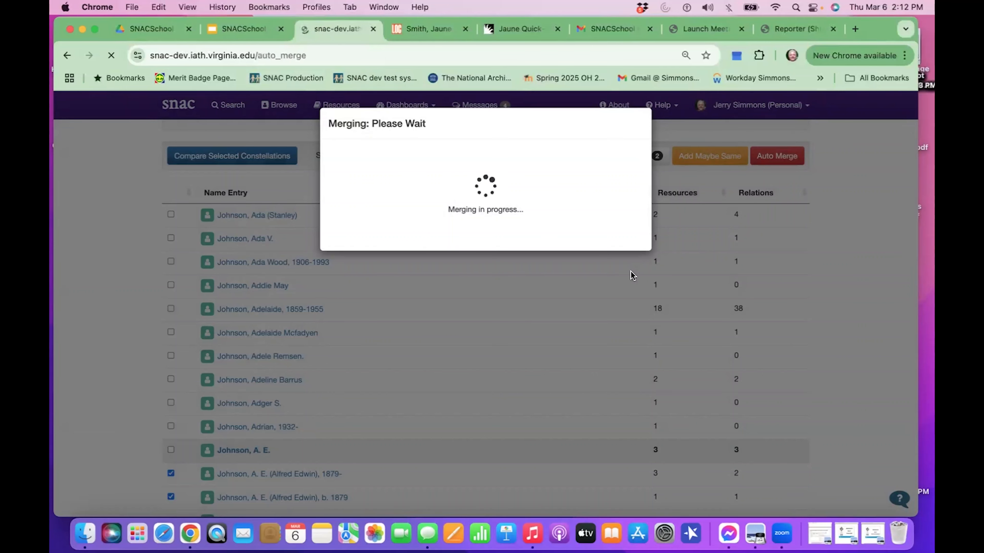
Review the name entries in the merged person constellation's detailed view, and open the constellation for editing.
{"action": "scroll", "coordinate": [483, 271], "scroll_direction": "down", "scroll_amount": 5}
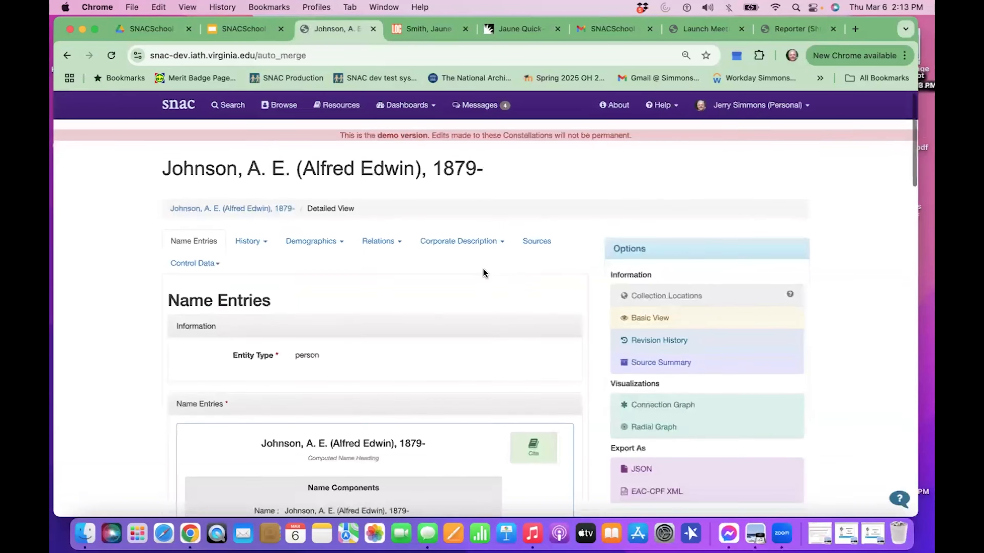
{"action": "scroll", "coordinate": [484, 273], "scroll_direction": "down", "scroll_amount": 8}
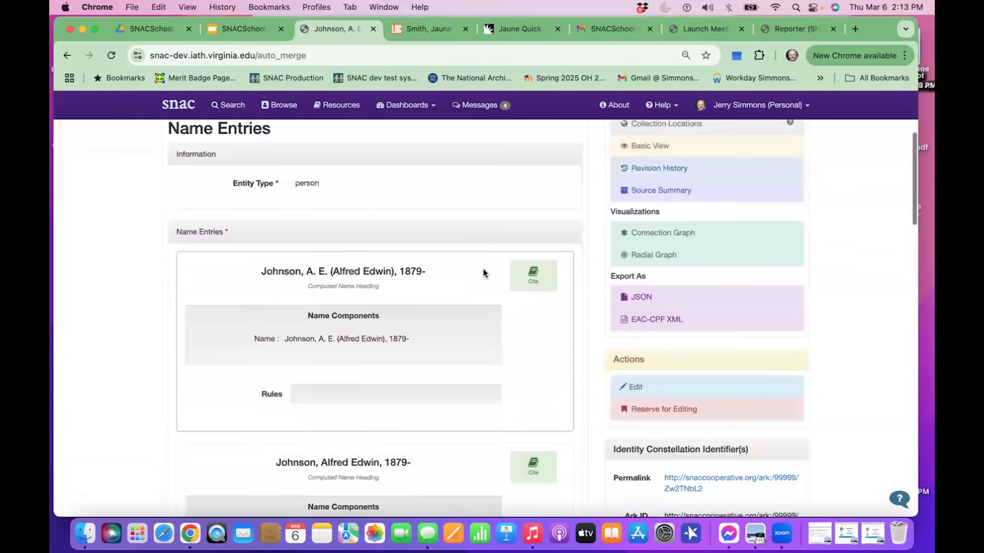
{"action": "scroll", "coordinate": [482, 272], "scroll_direction": "down", "scroll_amount": 9}
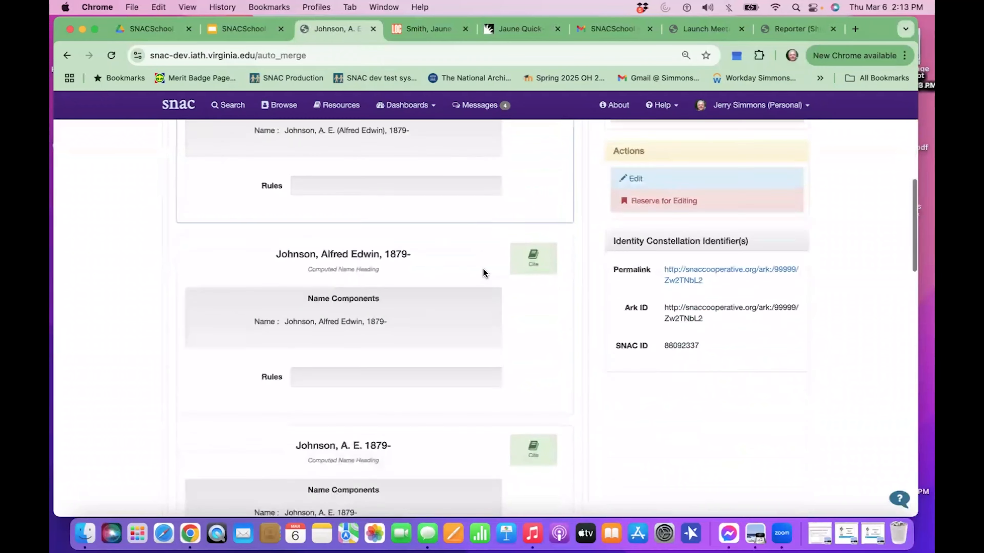
{"action": "scroll", "coordinate": [484, 273], "scroll_direction": "down", "scroll_amount": 5}
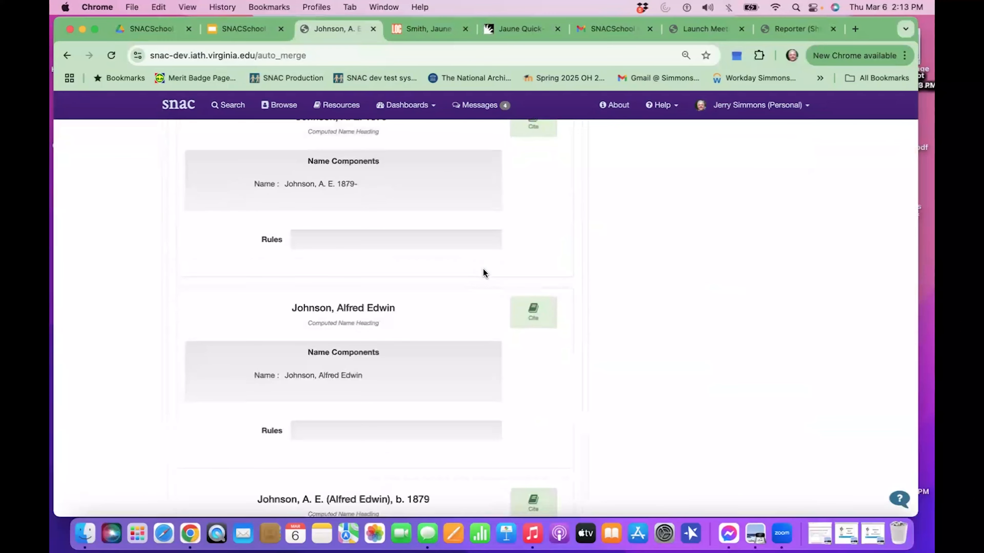
{"action": "scroll", "coordinate": [483, 273], "scroll_direction": "up", "scroll_amount": 13}
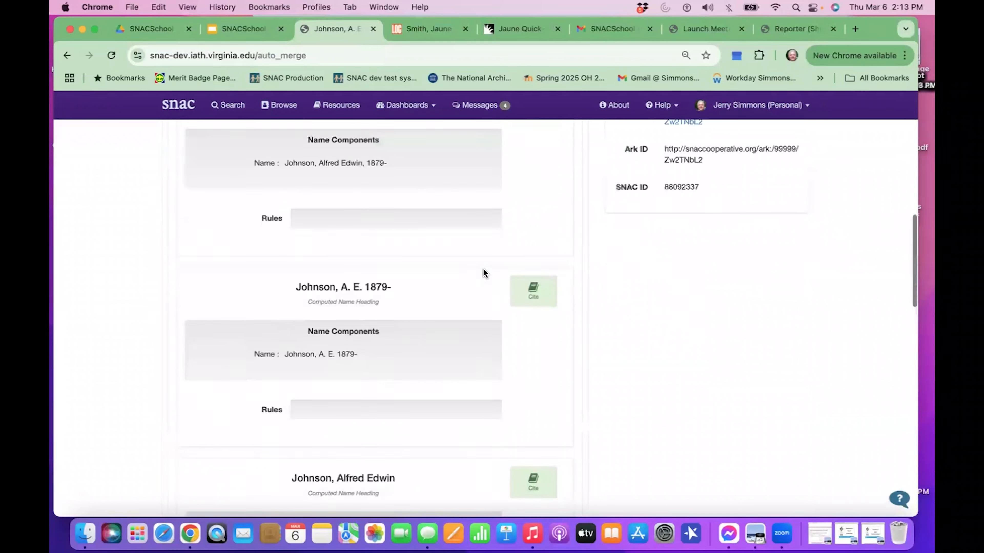
{"action": "scroll", "coordinate": [482, 272], "scroll_direction": "up", "scroll_amount": 5}
{"action": "left_click", "coordinate": [640, 331]}
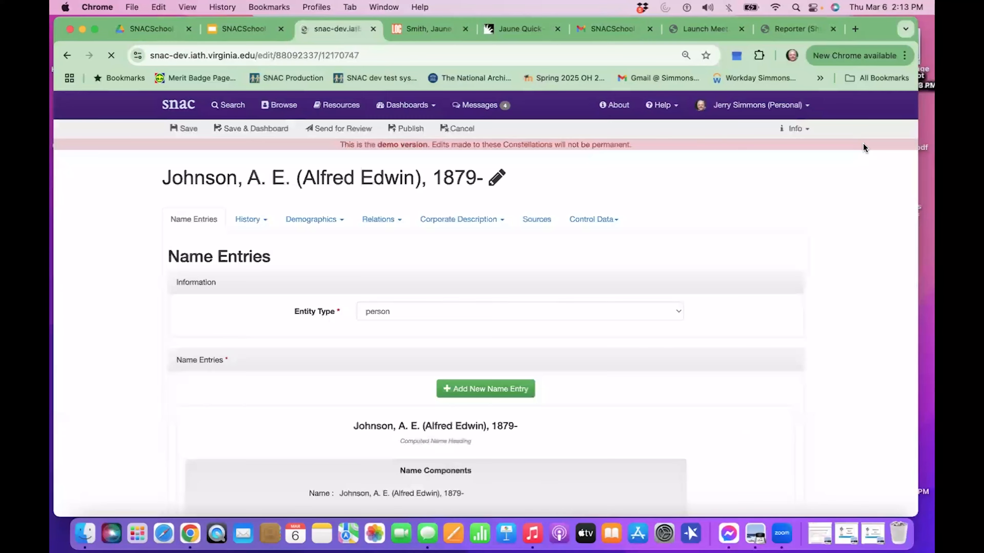
Examine the variant name entries and their preference settings in the merged person constellation's edit view.
{"action": "scroll", "coordinate": [519, 457], "scroll_direction": "down", "scroll_amount": 8}
{"action": "scroll", "coordinate": [519, 457], "scroll_direction": "down", "scroll_amount": 10}
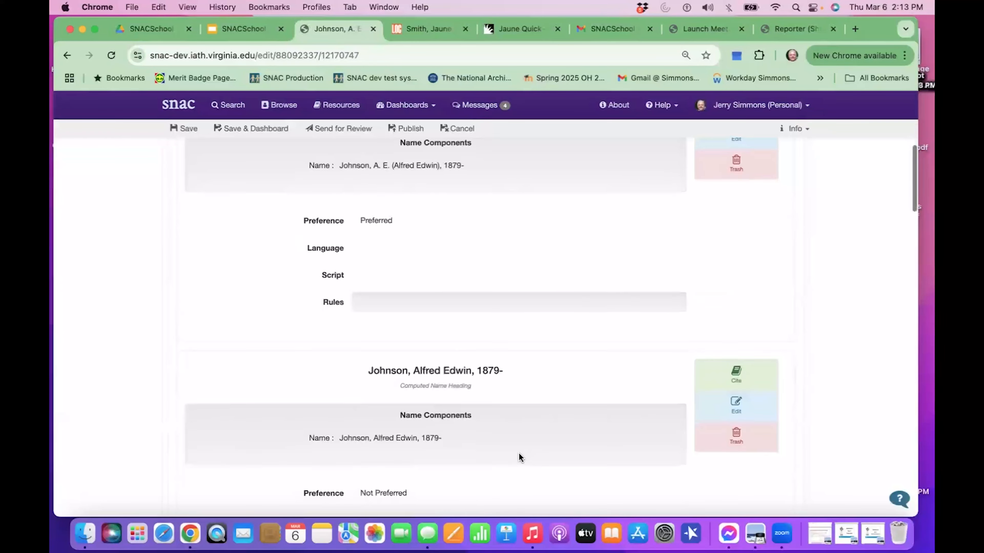
{"action": "scroll", "coordinate": [519, 457], "scroll_direction": "down", "scroll_amount": 5}
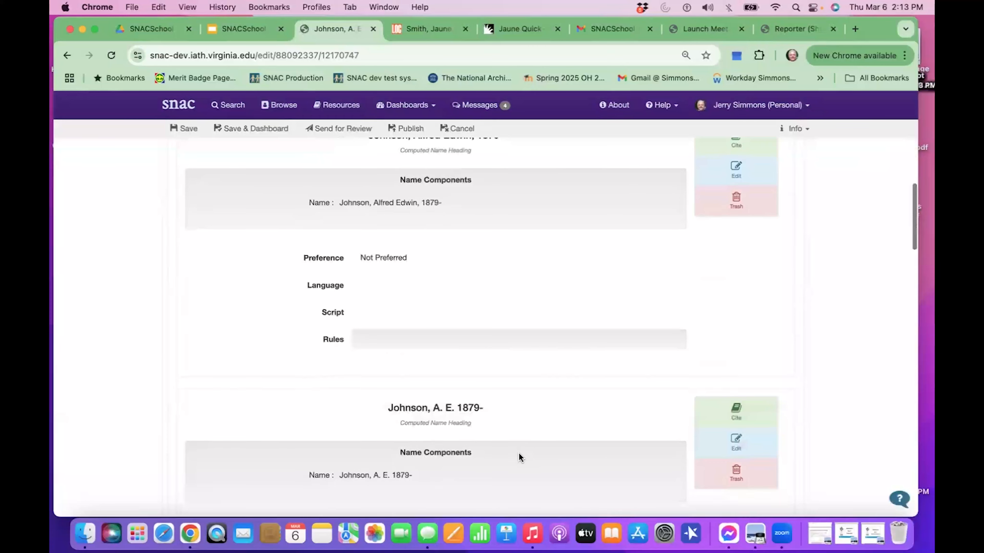
{"action": "scroll", "coordinate": [519, 457], "scroll_direction": "down", "scroll_amount": 4}
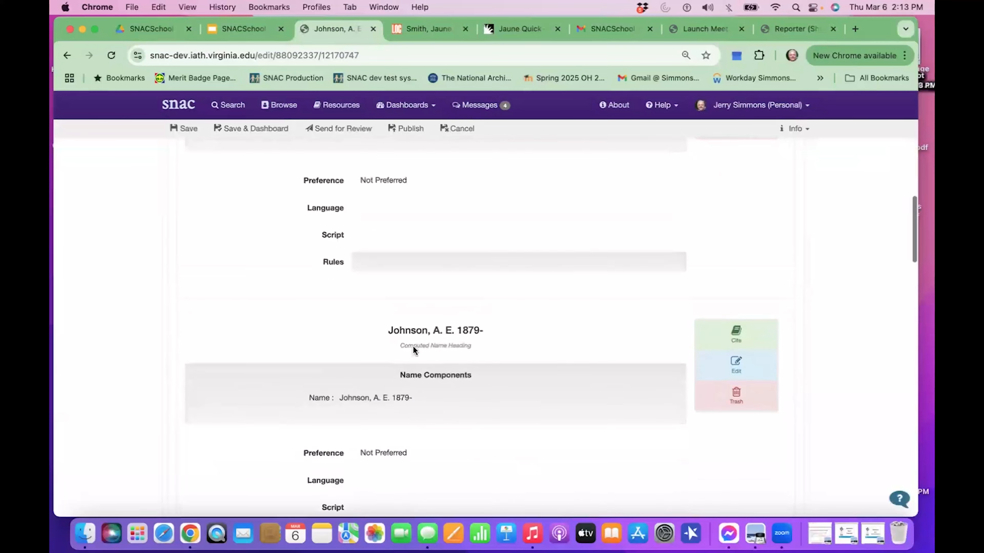
{"action": "scroll", "coordinate": [447, 298], "scroll_direction": "up", "scroll_amount": 8}
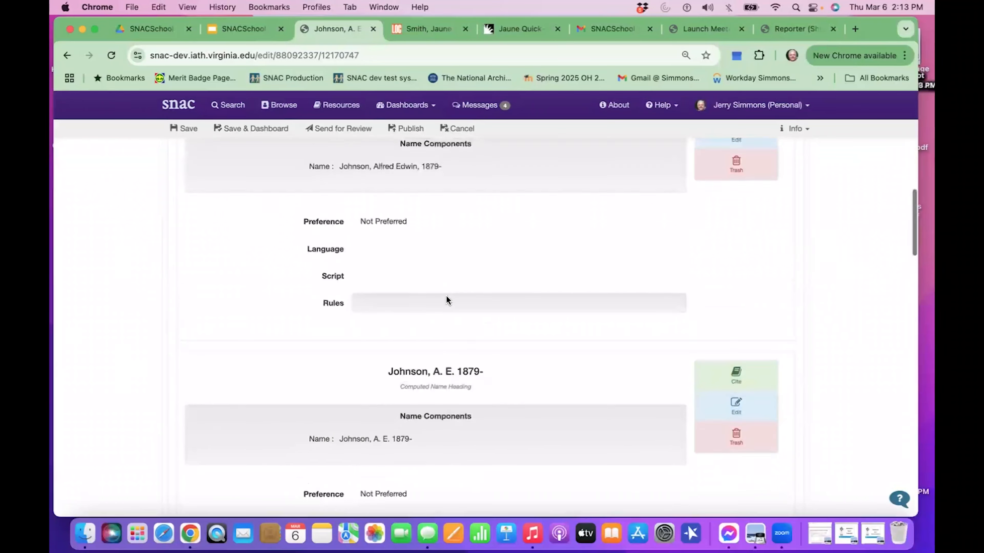
{"action": "scroll", "coordinate": [447, 296], "scroll_direction": "up", "scroll_amount": 1}
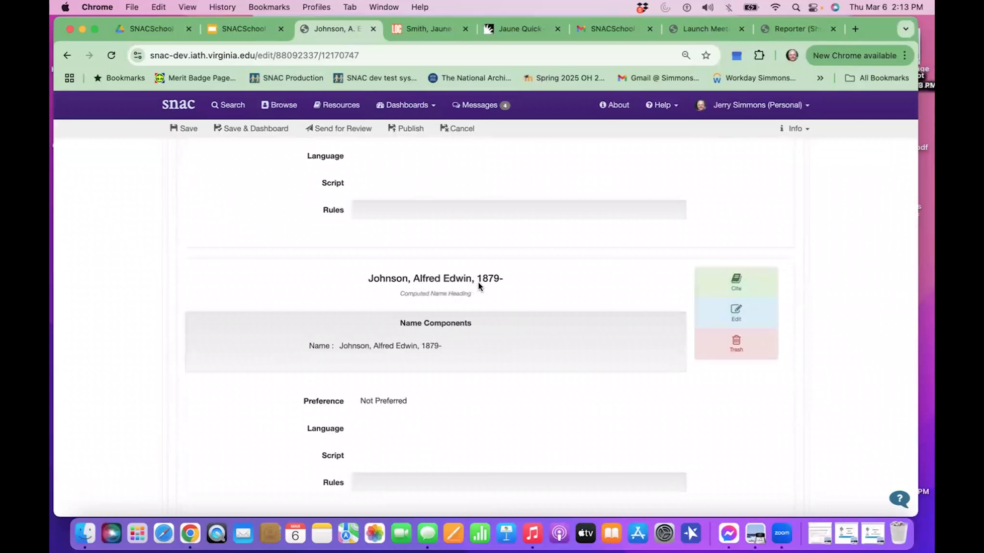
{"action": "scroll", "coordinate": [480, 378], "scroll_direction": "up", "scroll_amount": 2}
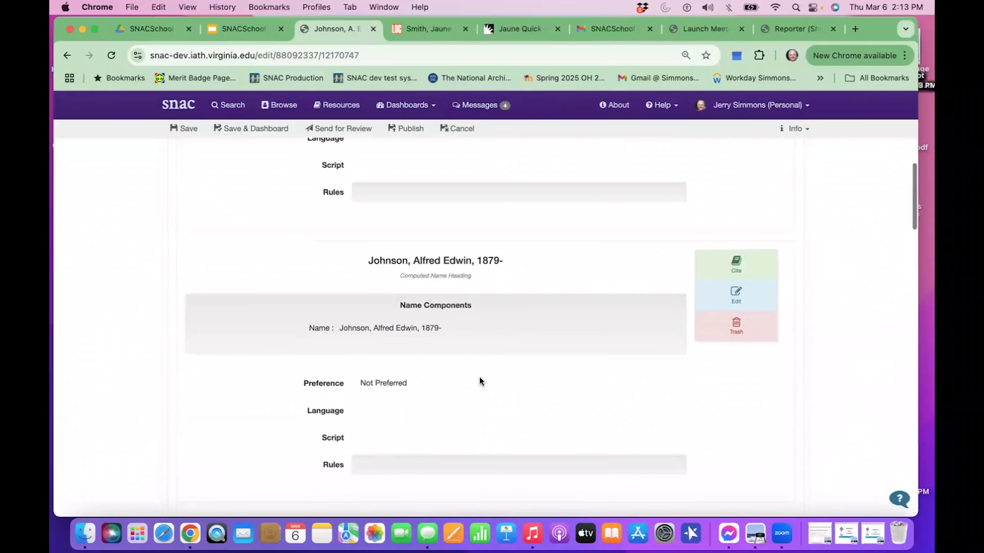
{"action": "scroll", "coordinate": [480, 376], "scroll_direction": "down", "scroll_amount": 8}
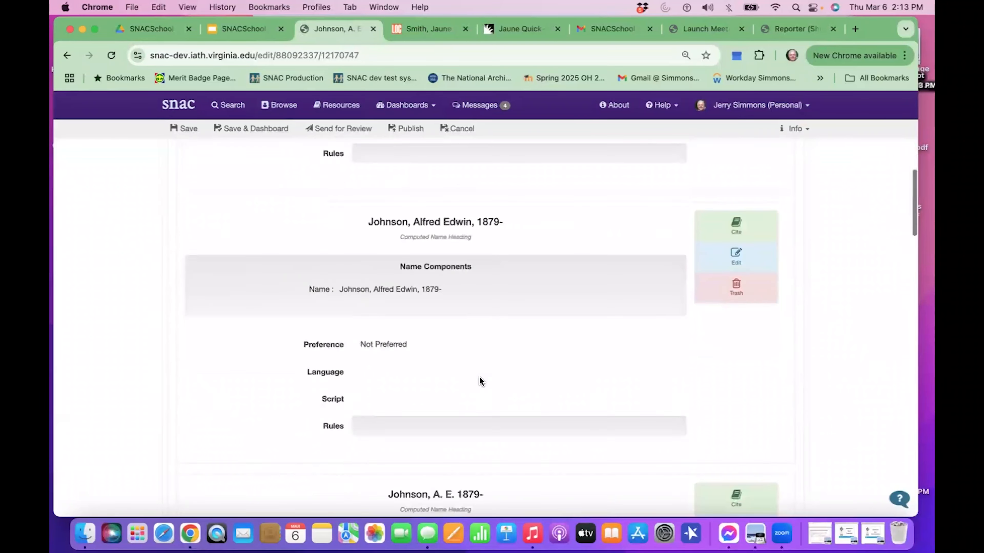
{"action": "right_click", "coordinate": [480, 377]}
{"action": "left_click", "coordinate": [447, 441]}
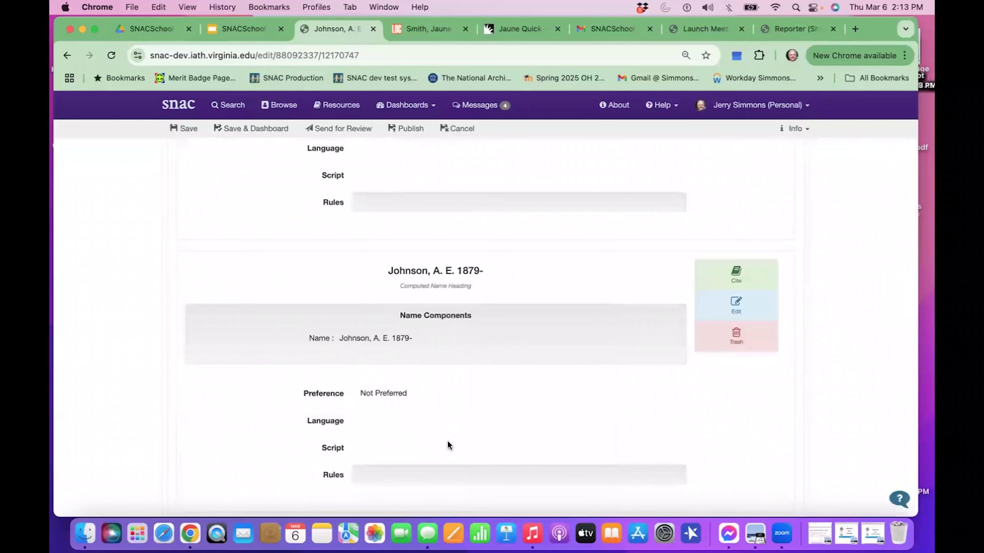
Publish the merged person constellation without editing its name entries.
{"action": "scroll", "coordinate": [447, 440], "scroll_direction": "up", "scroll_amount": 10}
{"action": "scroll", "coordinate": [448, 441], "scroll_direction": "up", "scroll_amount": 7}
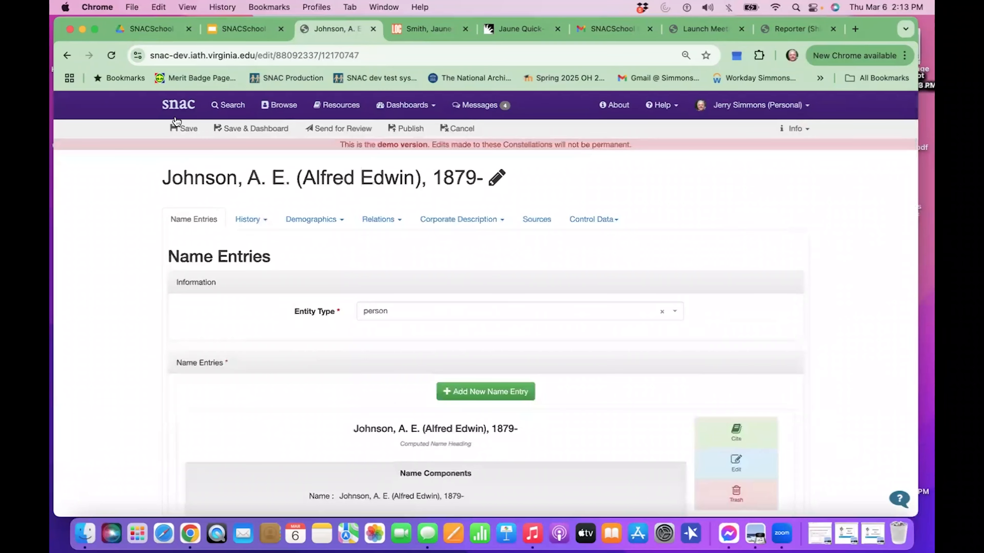
{"action": "left_click", "coordinate": [407, 135]}
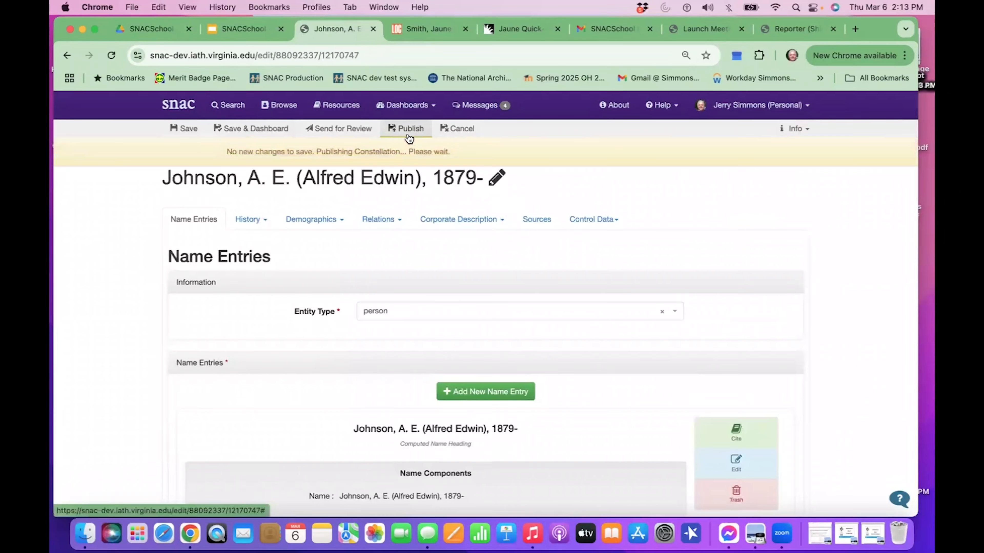